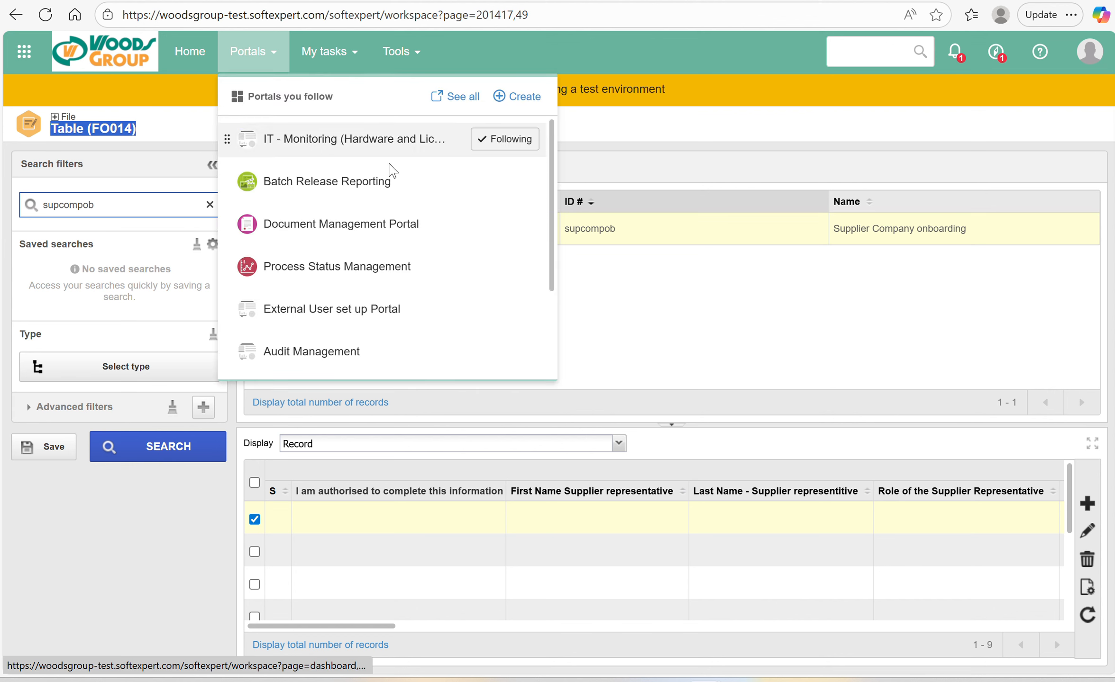
- Browse the followed portals and open the Training Portal
{"action": "scroll", "coordinate": [351, 296], "scroll_direction": "down", "scroll_amount": 3}
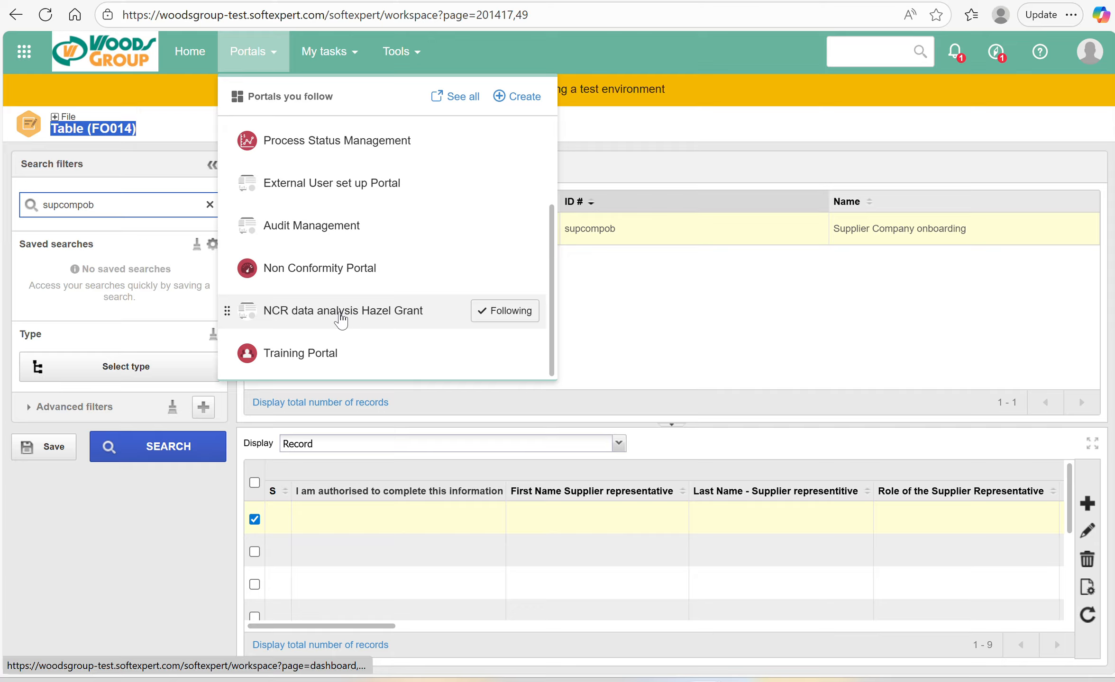
{"action": "scroll", "coordinate": [344, 265], "scroll_direction": "up", "scroll_amount": 1}
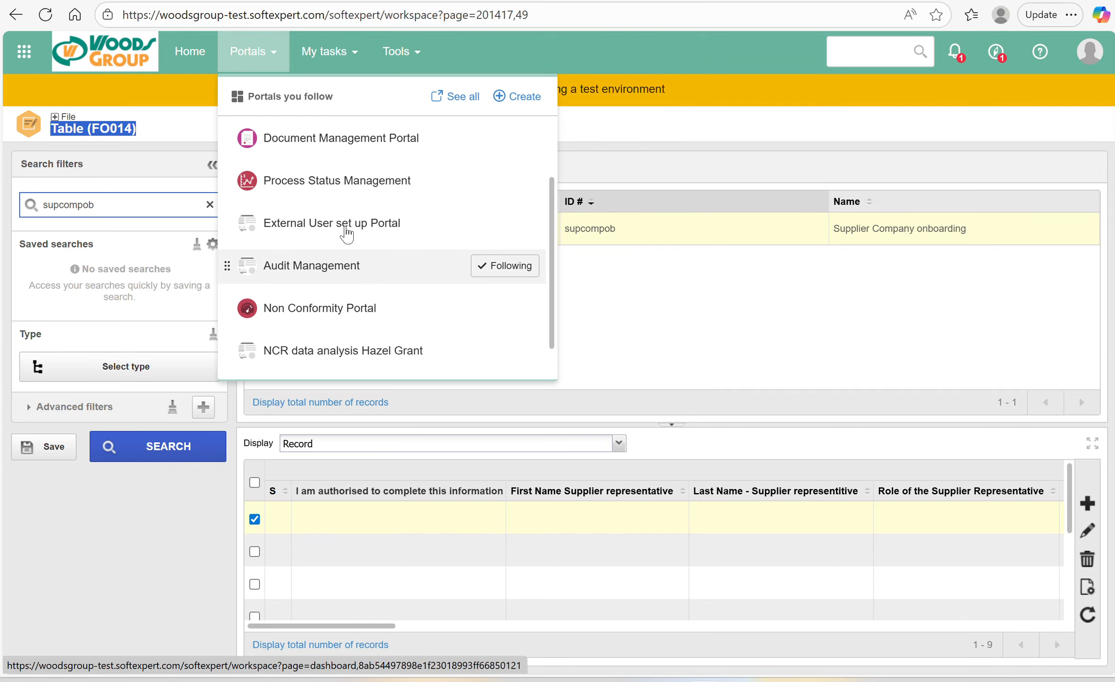
{"action": "scroll", "coordinate": [346, 232], "scroll_direction": "up", "scroll_amount": 2}
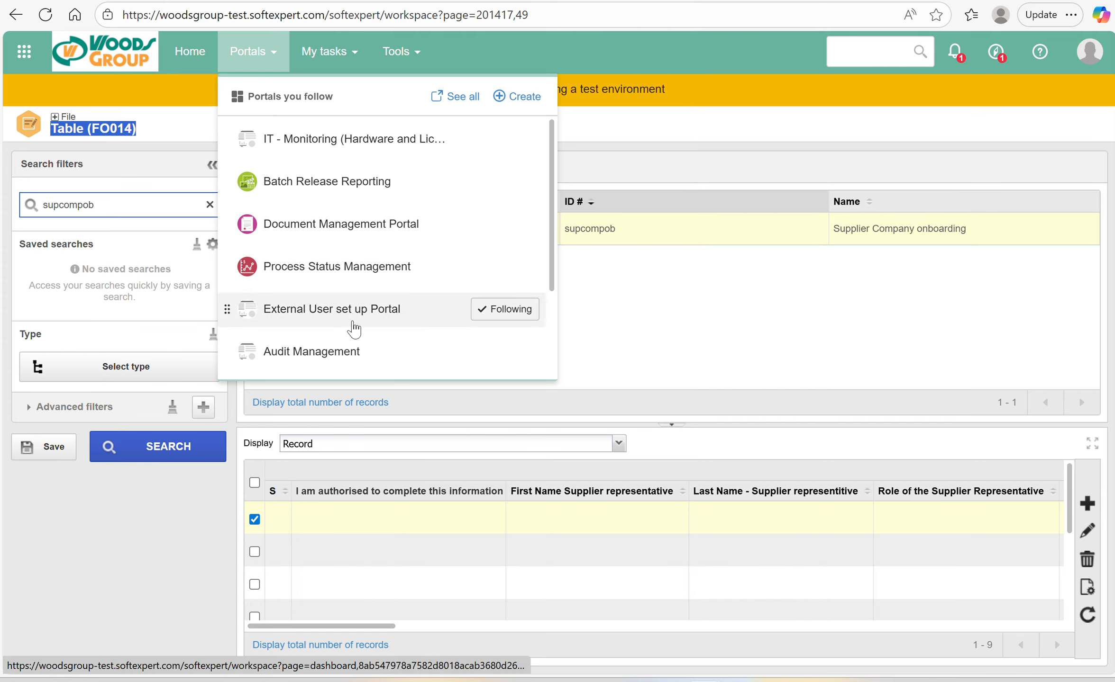
{"action": "scroll", "coordinate": [355, 331], "scroll_direction": "down", "scroll_amount": 3}
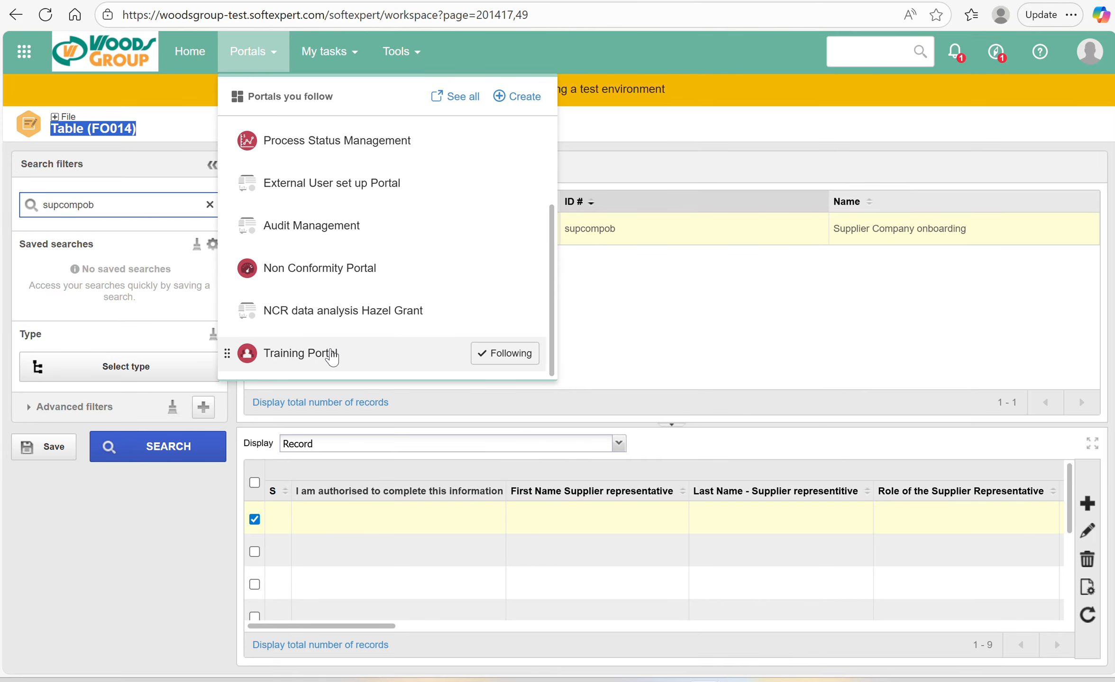
{"action": "left_click", "coordinate": [331, 355]}
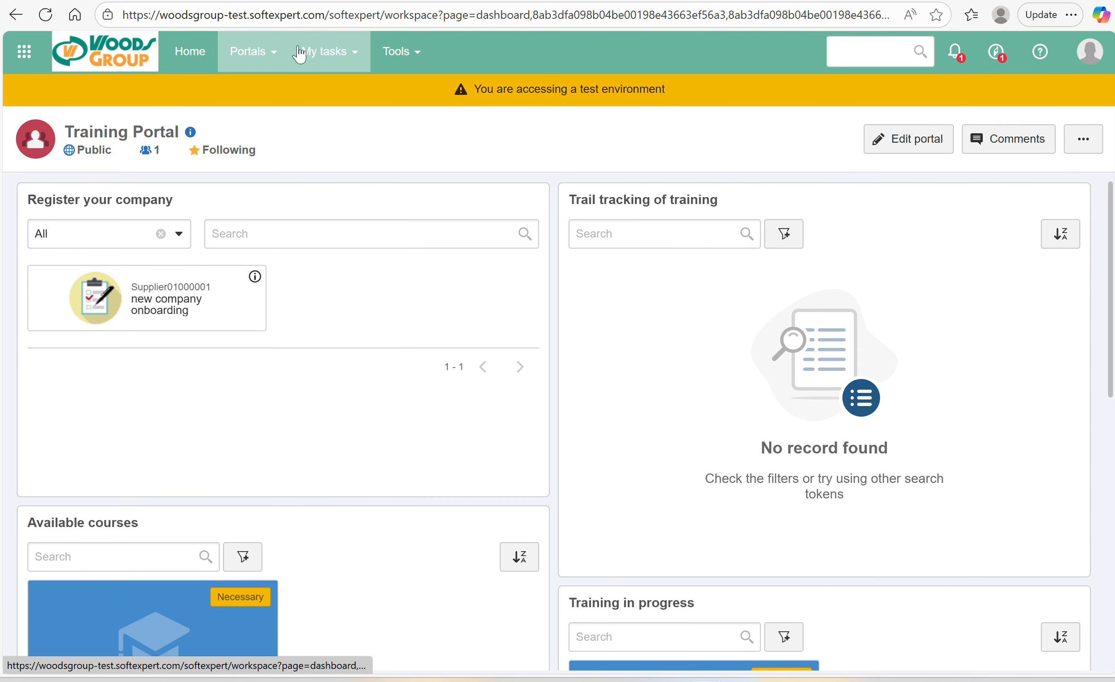
- Start a new company onboarding process from the Training Portal with the title "supplier ID"
{"action": "left_click", "coordinate": [190, 307]}
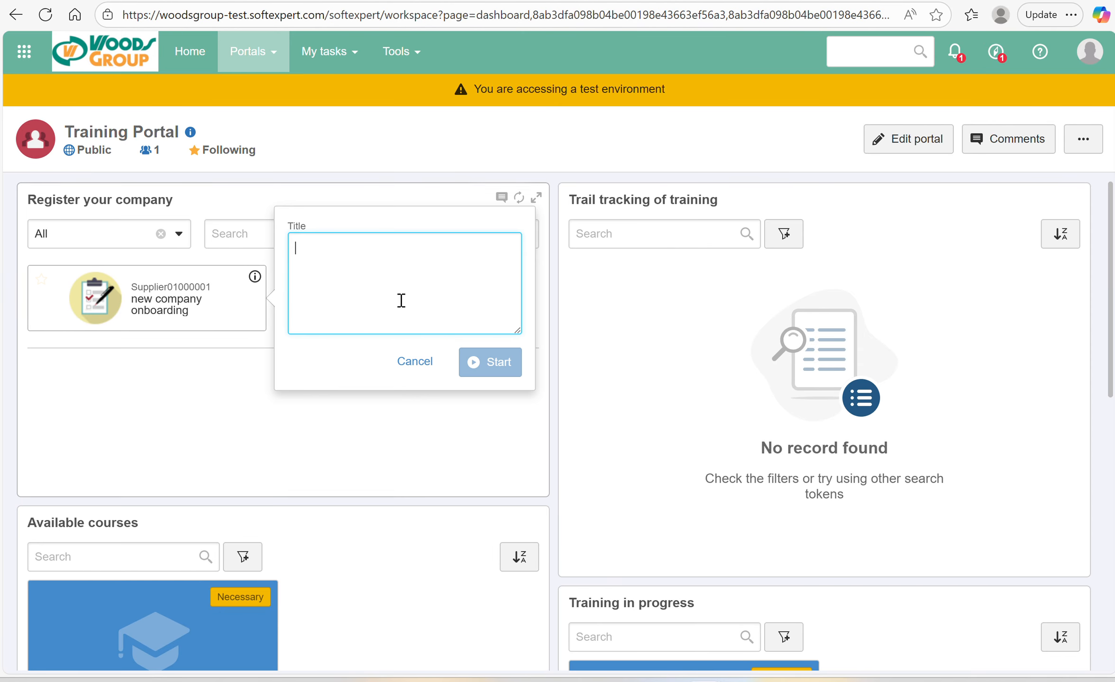
{"action": "left_click", "coordinate": [482, 377]}
{"action": "left_click", "coordinate": [349, 273]}
{"action": "type", "text": "supplier ID"}
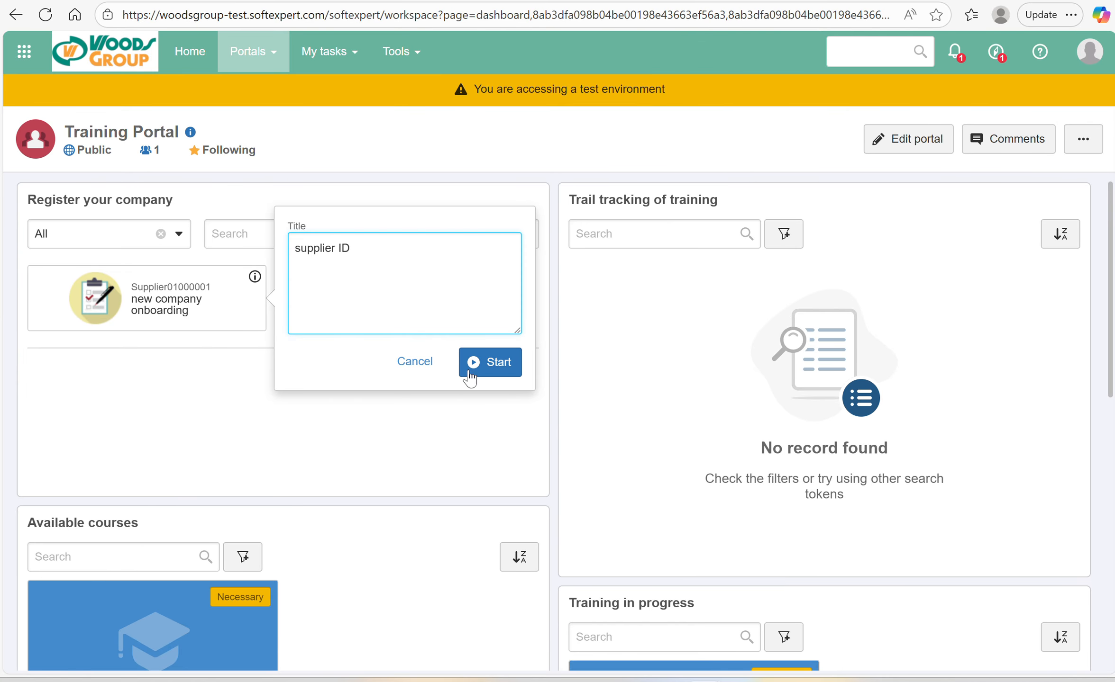
{"action": "left_click", "coordinate": [506, 368]}
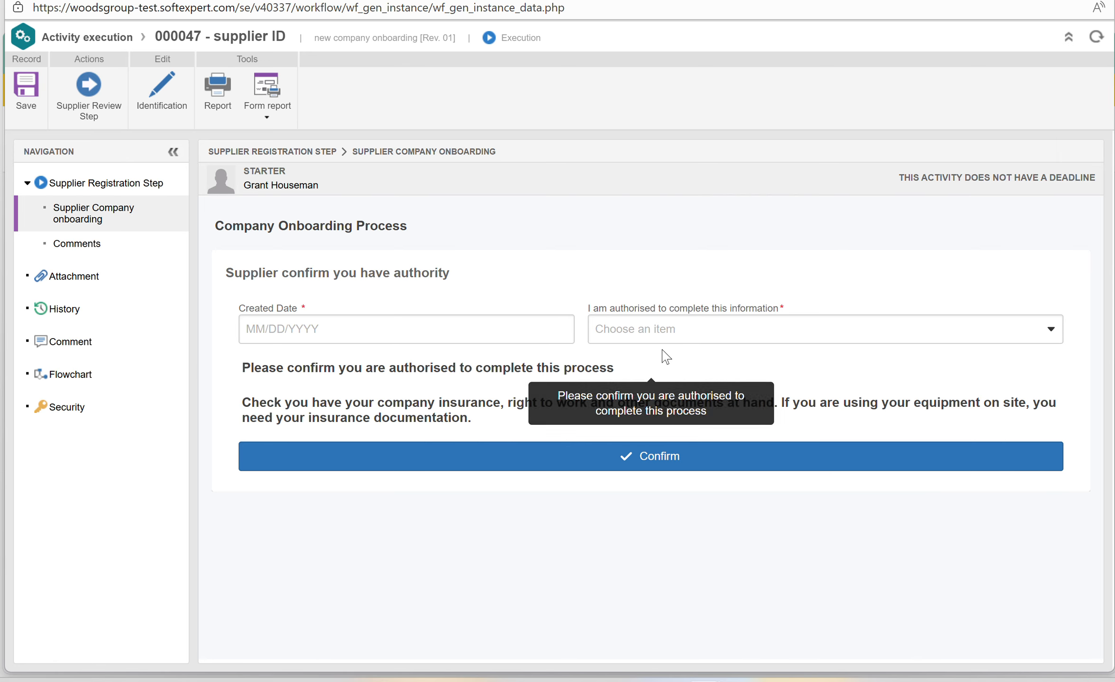
- Answer Yes to being authorised to complete the information, set the created date to 12/15/2025 and confirm the authority section
{"action": "left_click", "coordinate": [661, 331]}
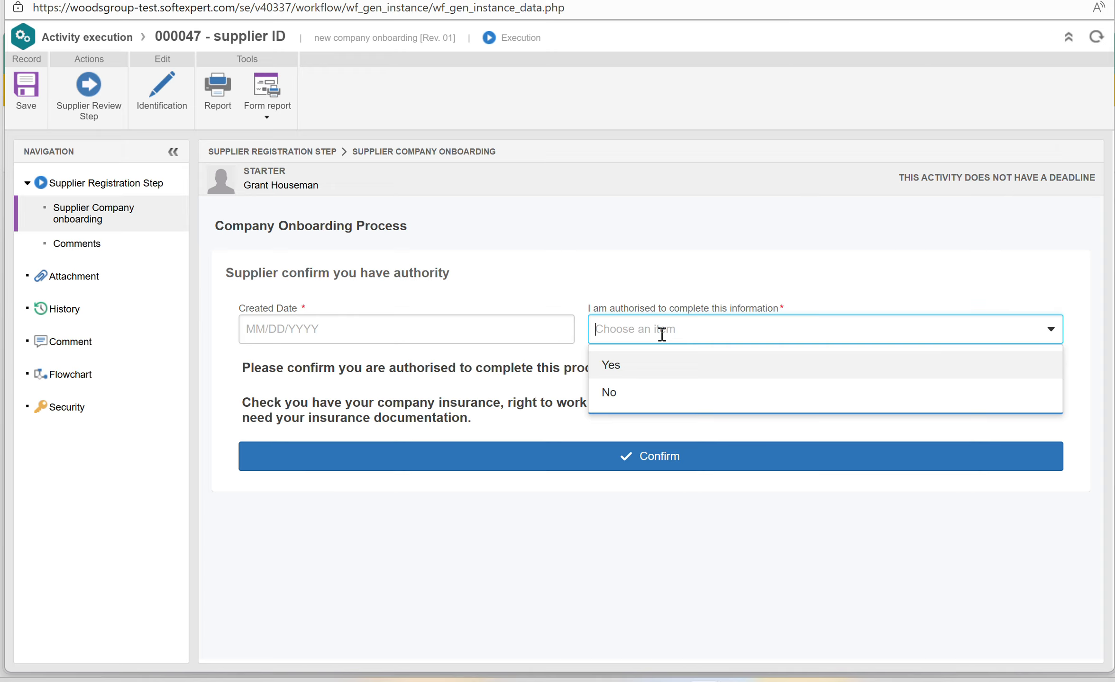
{"action": "left_click", "coordinate": [643, 366]}
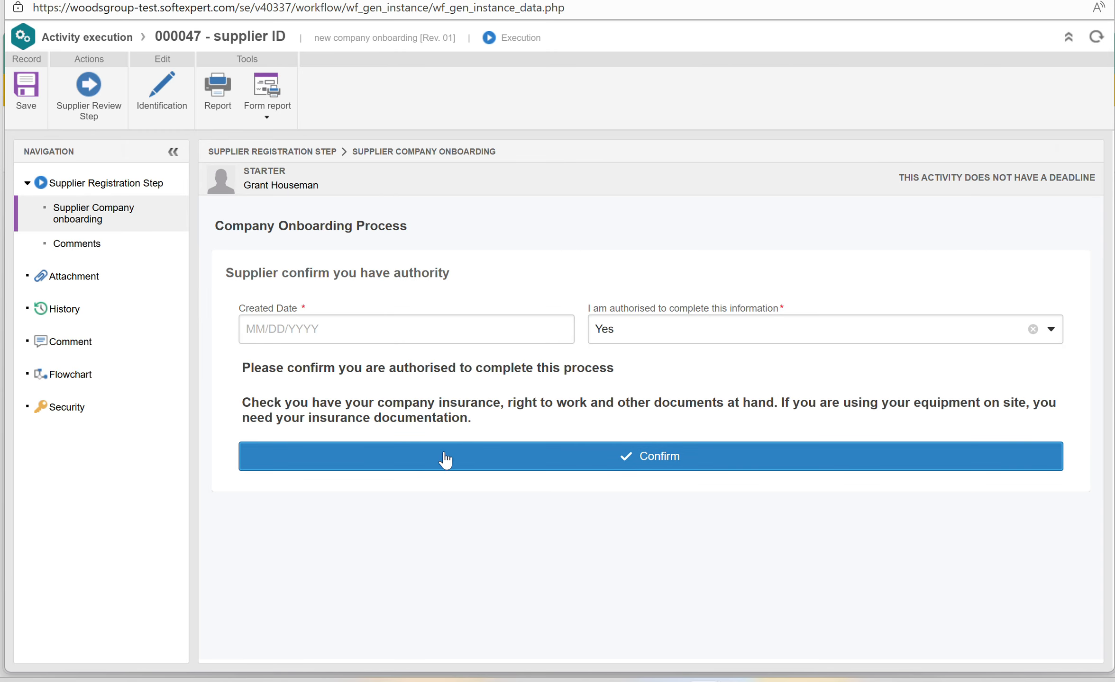
{"action": "left_click", "coordinate": [361, 330]}
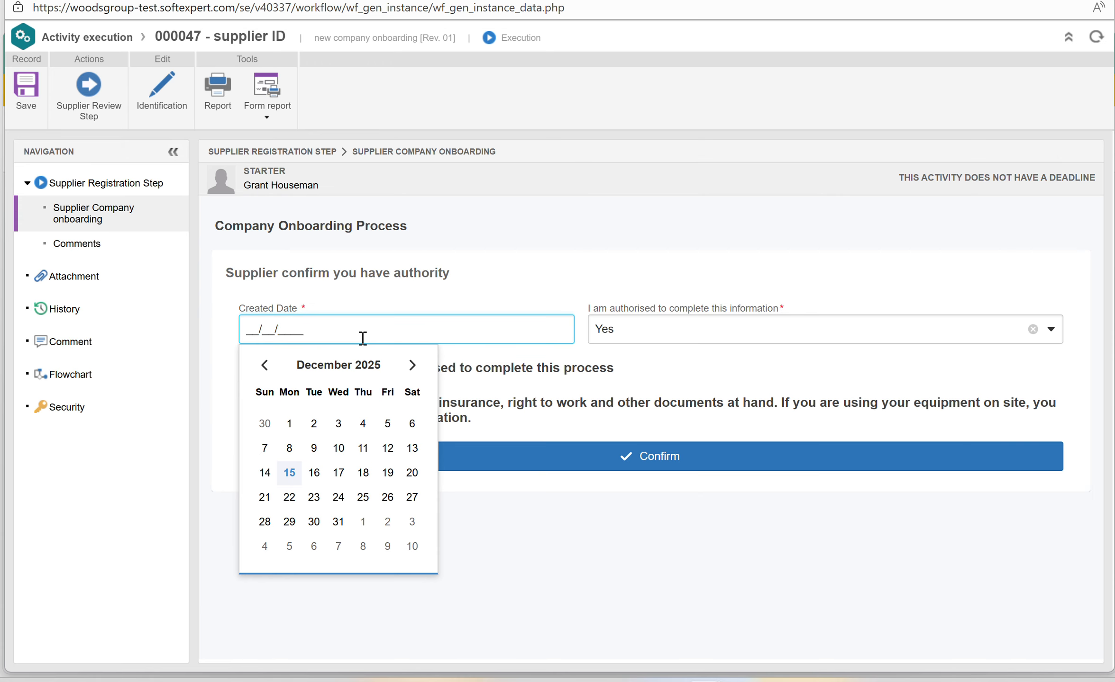
{"action": "left_click", "coordinate": [289, 473]}
{"action": "left_click", "coordinate": [565, 469]}
- Review the company representative and company details fields of the onboarding form, down to the business registration document upload
{"action": "scroll", "coordinate": [578, 464], "scroll_direction": "down", "scroll_amount": 3}
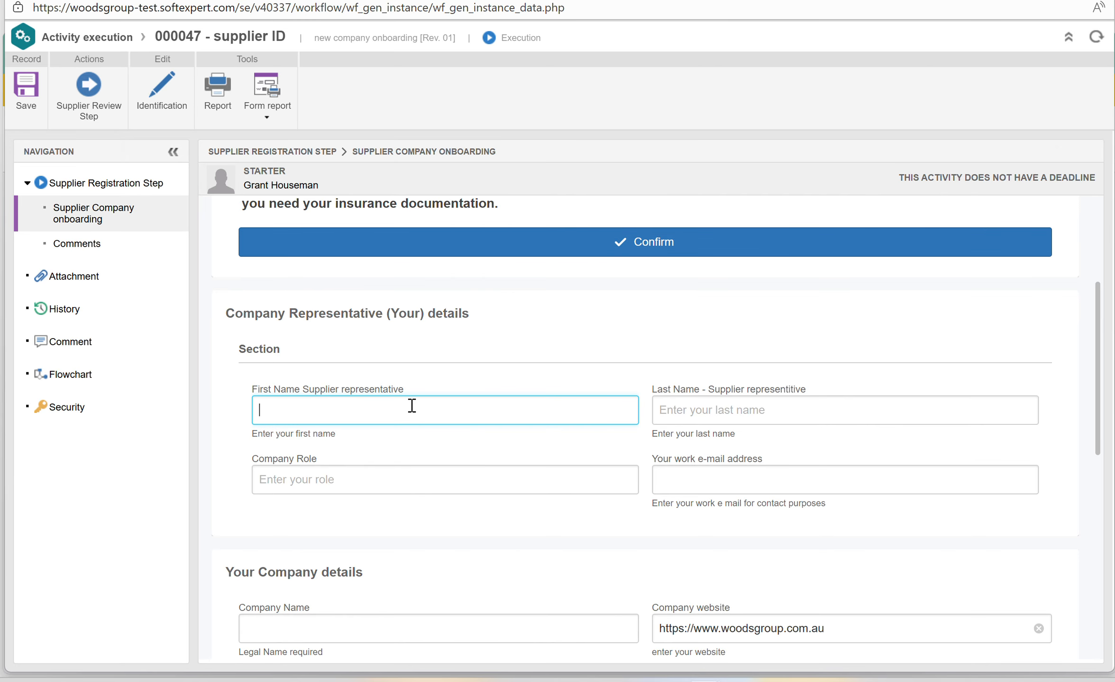
{"action": "left_click", "coordinate": [765, 422]}
{"action": "left_click", "coordinate": [381, 473]}
{"action": "left_click", "coordinate": [758, 489]}
{"action": "scroll", "coordinate": [753, 488], "scroll_direction": "down", "scroll_amount": 6}
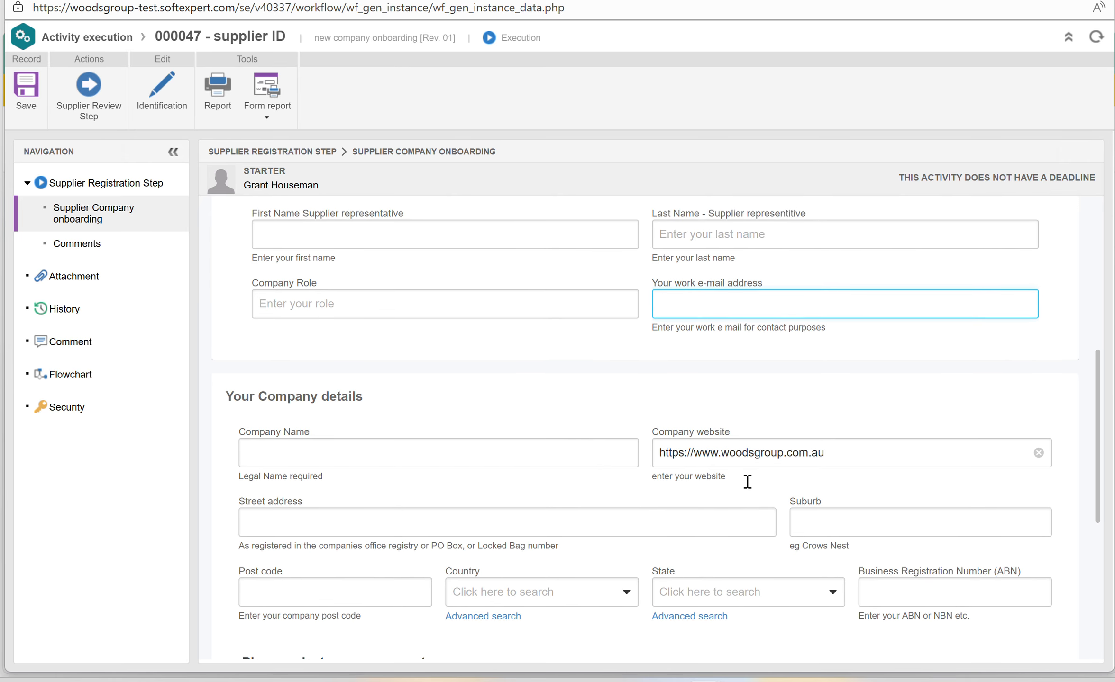
{"action": "scroll", "coordinate": [748, 488], "scroll_direction": "down", "scroll_amount": 1}
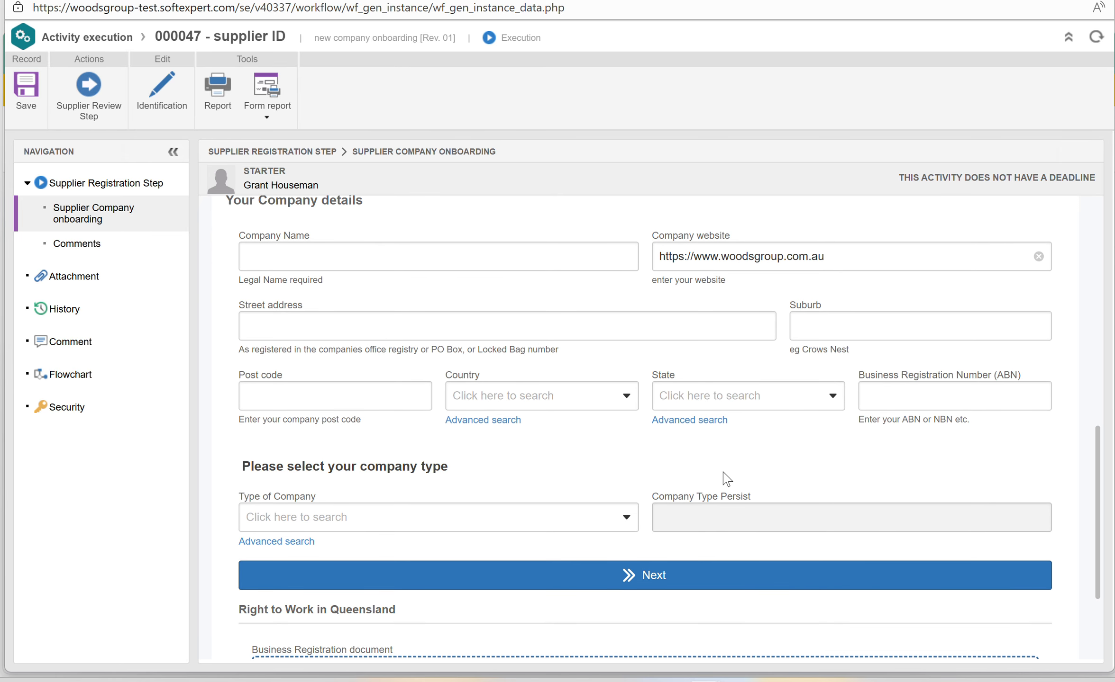
{"action": "scroll", "coordinate": [420, 402], "scroll_direction": "down", "scroll_amount": 3}
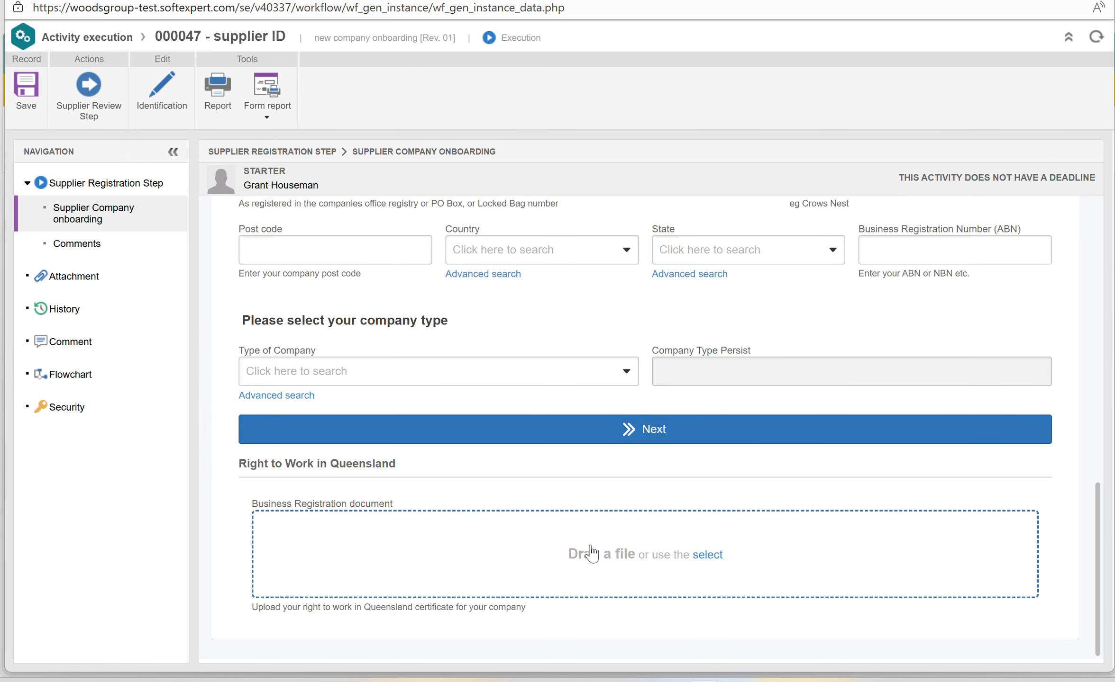
{"action": "scroll", "coordinate": [588, 537], "scroll_direction": "up", "scroll_amount": 1}
{"action": "scroll", "coordinate": [588, 537], "scroll_direction": "up", "scroll_amount": 3}
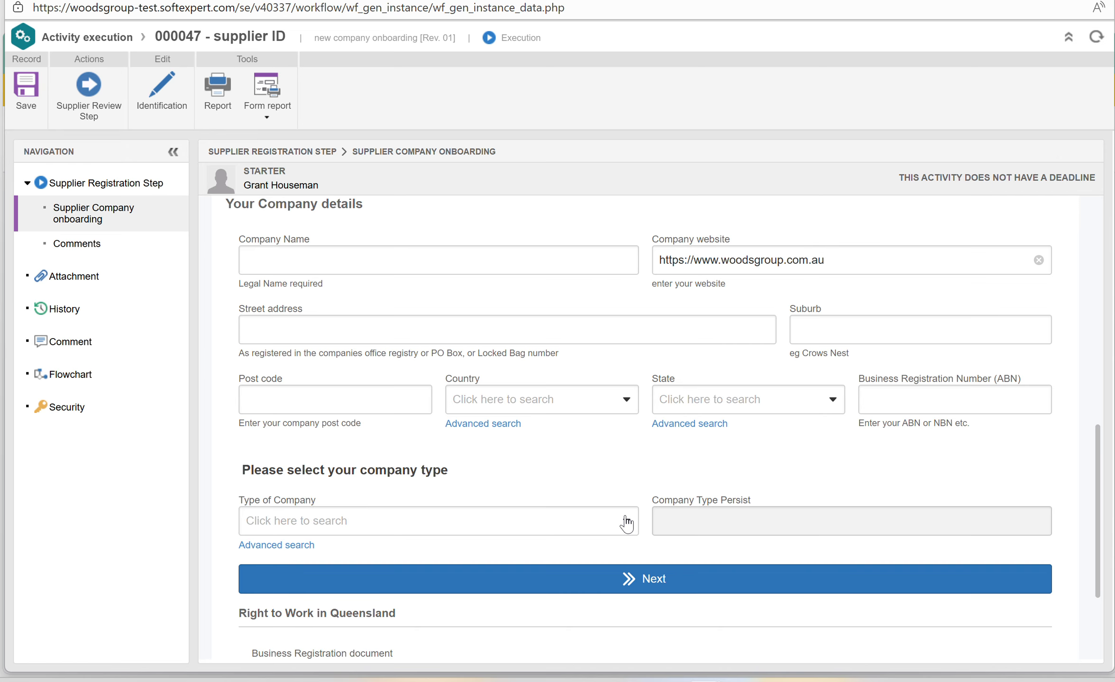
- Set the type of company to Consulting Partners and proceed to the document upload section
{"action": "left_click", "coordinate": [626, 523]}
{"action": "left_click", "coordinate": [317, 440]}
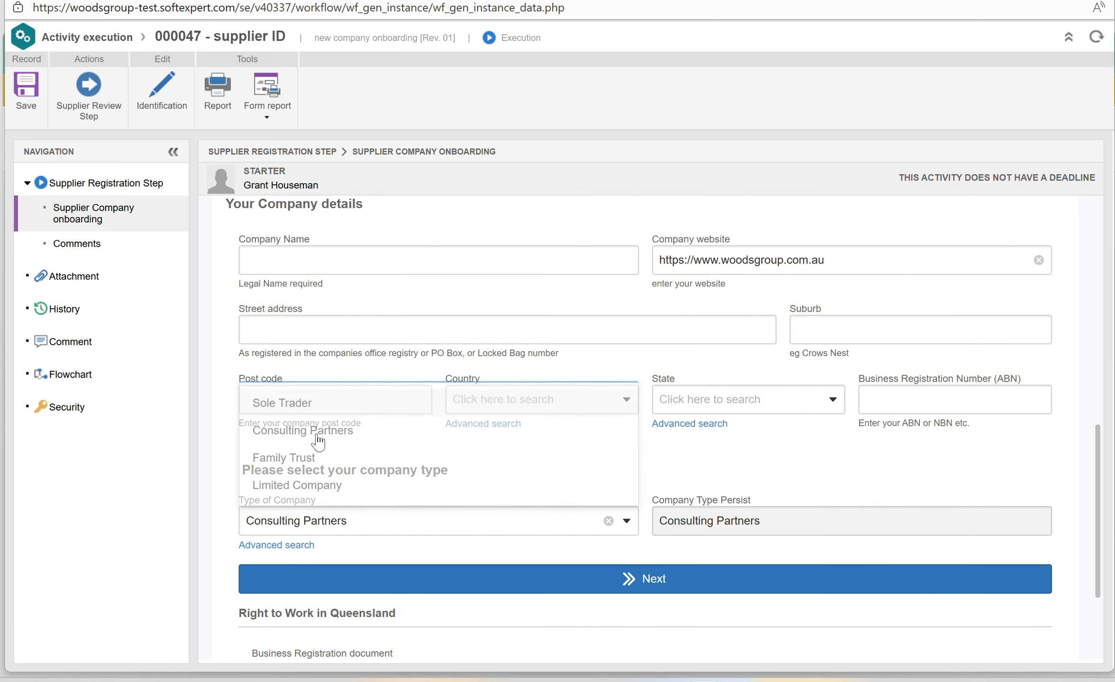
{"action": "scroll", "coordinate": [512, 415], "scroll_direction": "down", "scroll_amount": 3}
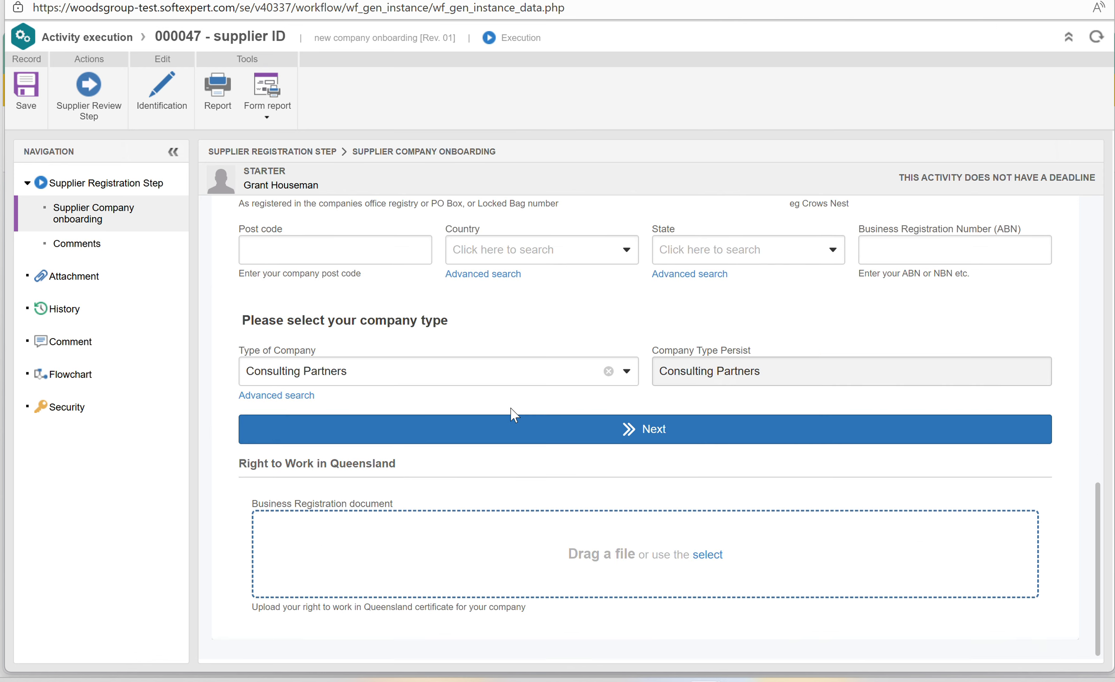
{"action": "left_click", "coordinate": [548, 428]}
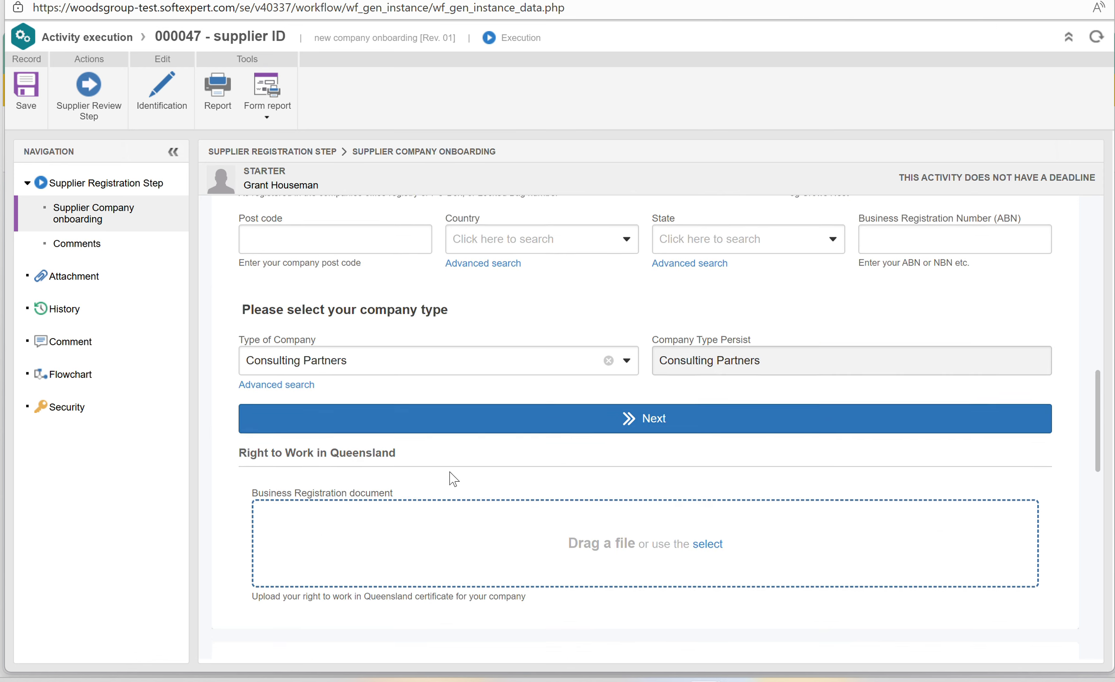
- Examine the professional indemnity insurance section, including its document upload, expiry date and insured value fields
{"action": "scroll", "coordinate": [452, 478], "scroll_direction": "down", "scroll_amount": 8}
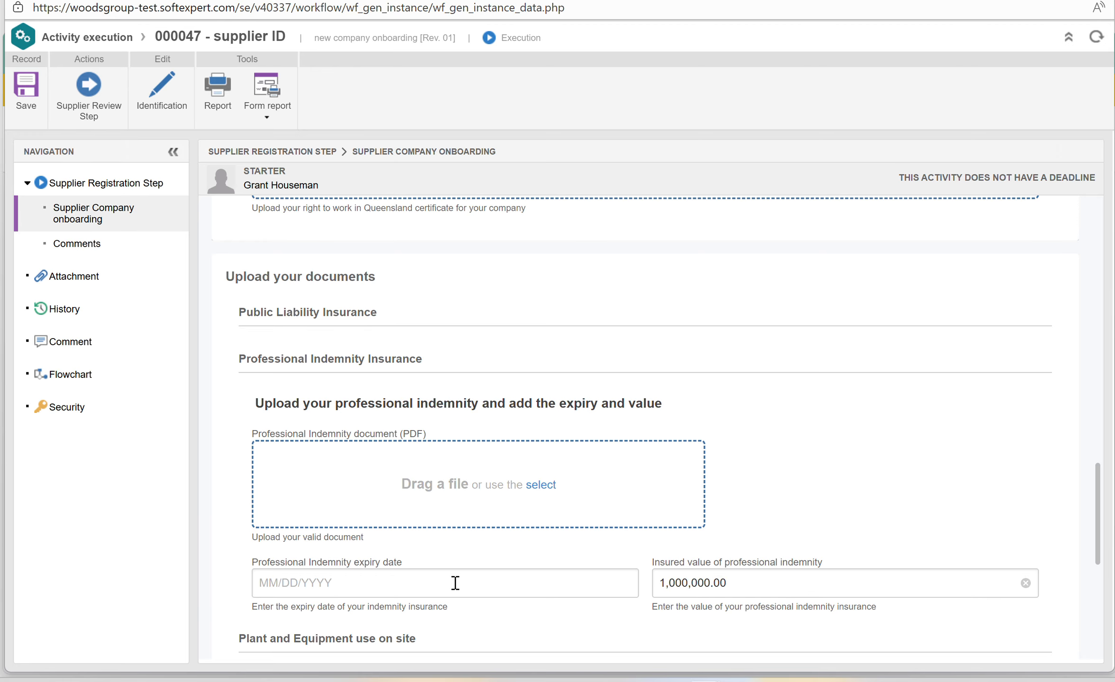
{"action": "left_click", "coordinate": [408, 584]}
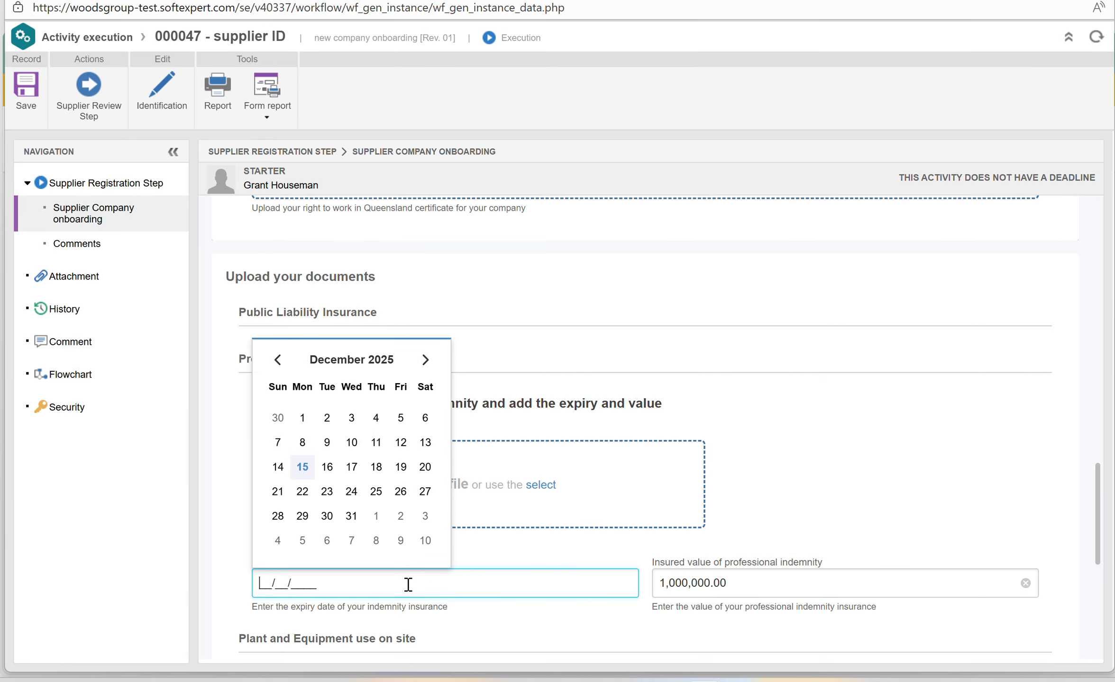
{"action": "left_click", "coordinate": [763, 590]}
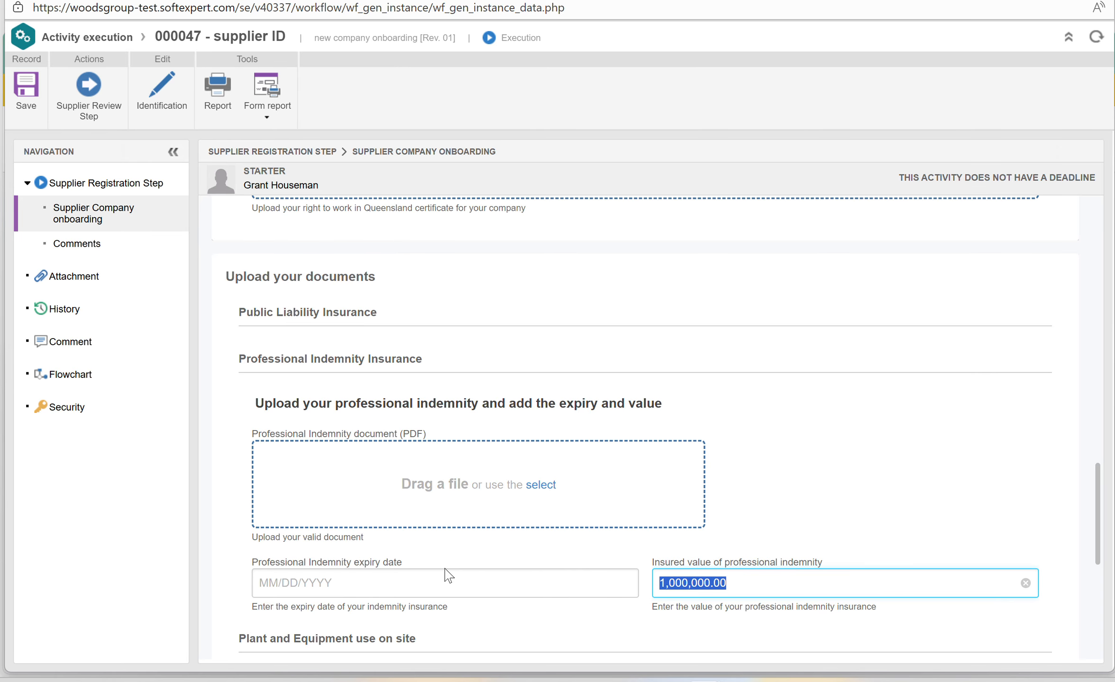
{"action": "scroll", "coordinate": [448, 575], "scroll_direction": "down", "scroll_amount": 3}
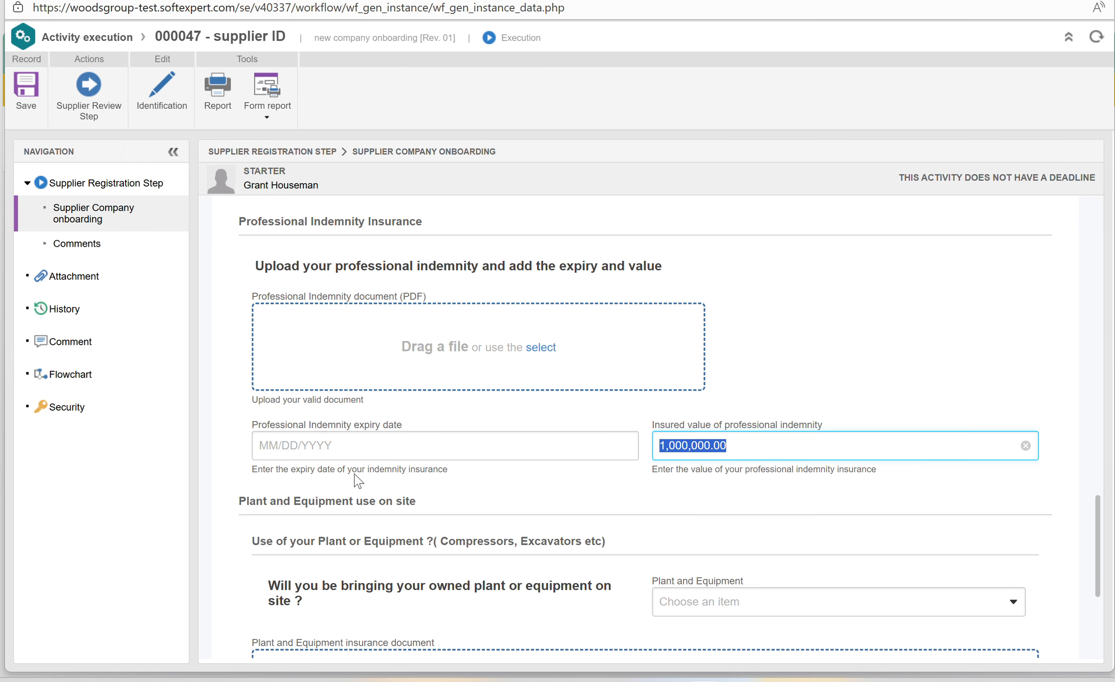
{"action": "left_click", "coordinate": [346, 450]}
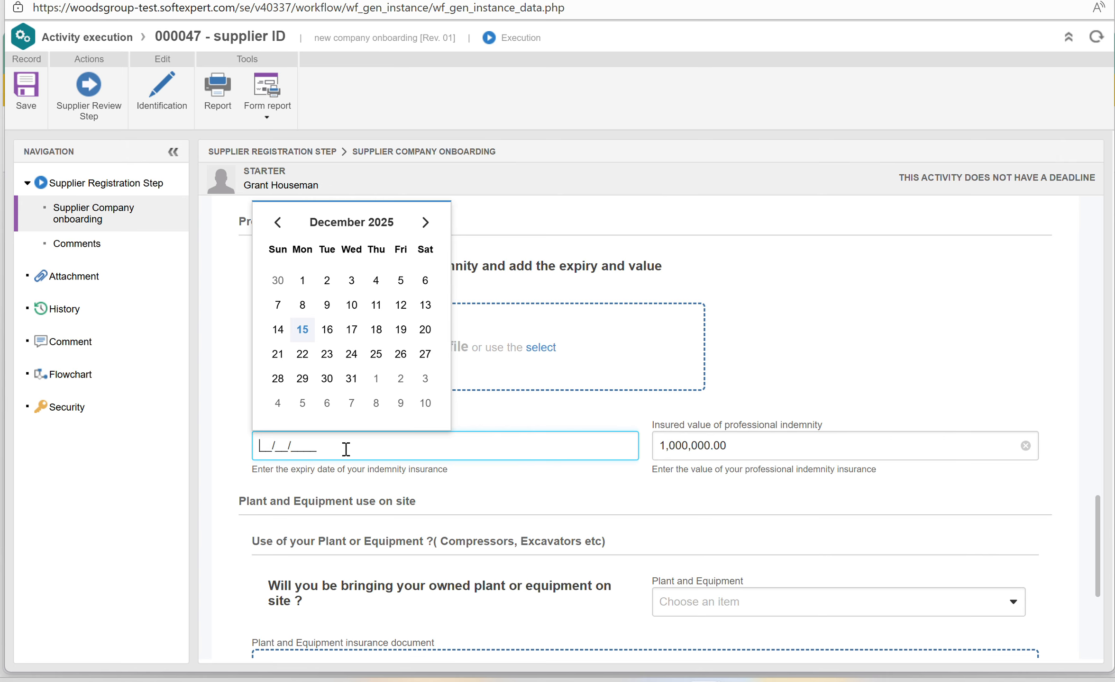
{"action": "left_click", "coordinate": [777, 345]}
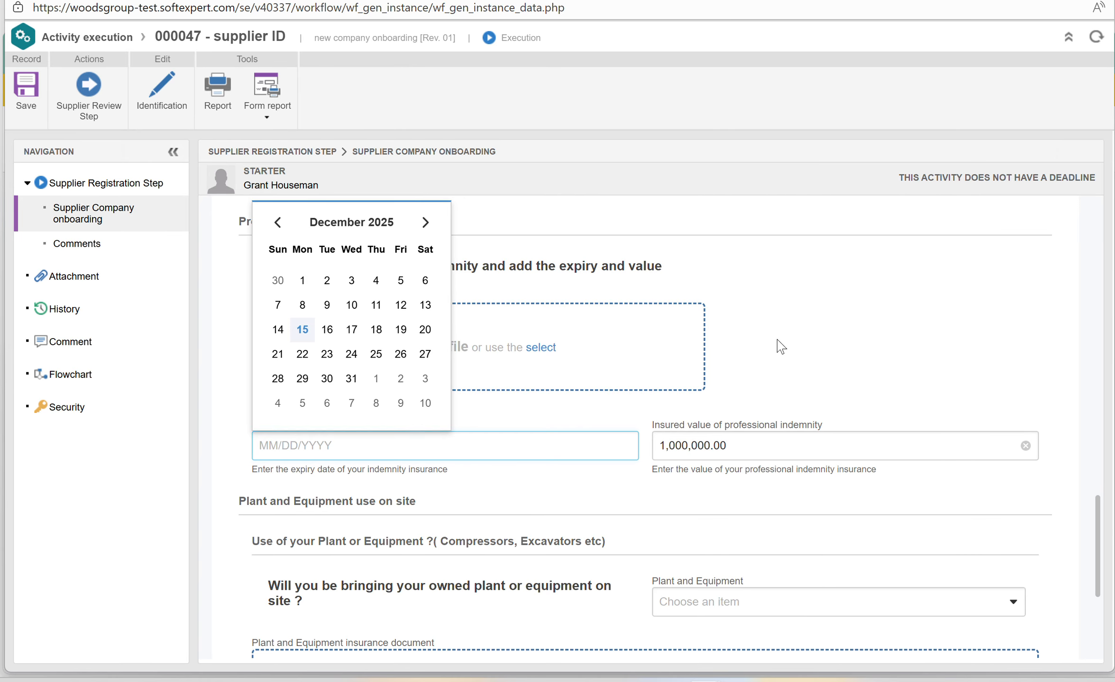
- Examine the plant and equipment insurance fields, look back over the whole onboarding form and close it
{"action": "scroll", "coordinate": [579, 399], "scroll_direction": "down", "scroll_amount": 1}
{"action": "scroll", "coordinate": [579, 400], "scroll_direction": "down", "scroll_amount": 4}
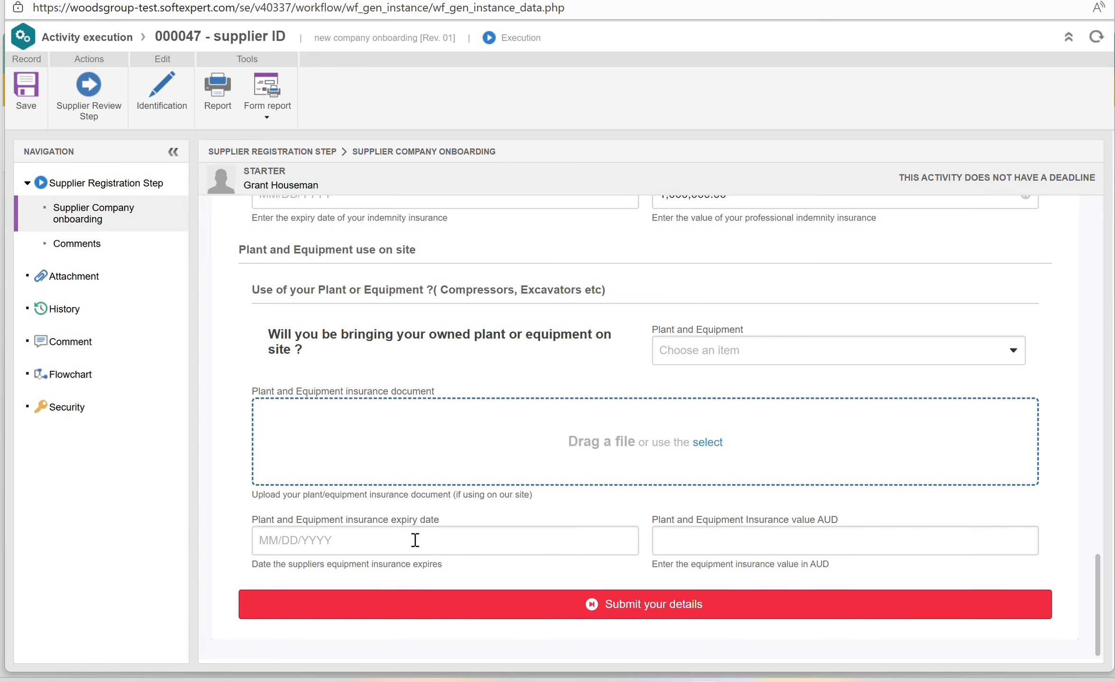
{"action": "left_click", "coordinate": [405, 549]}
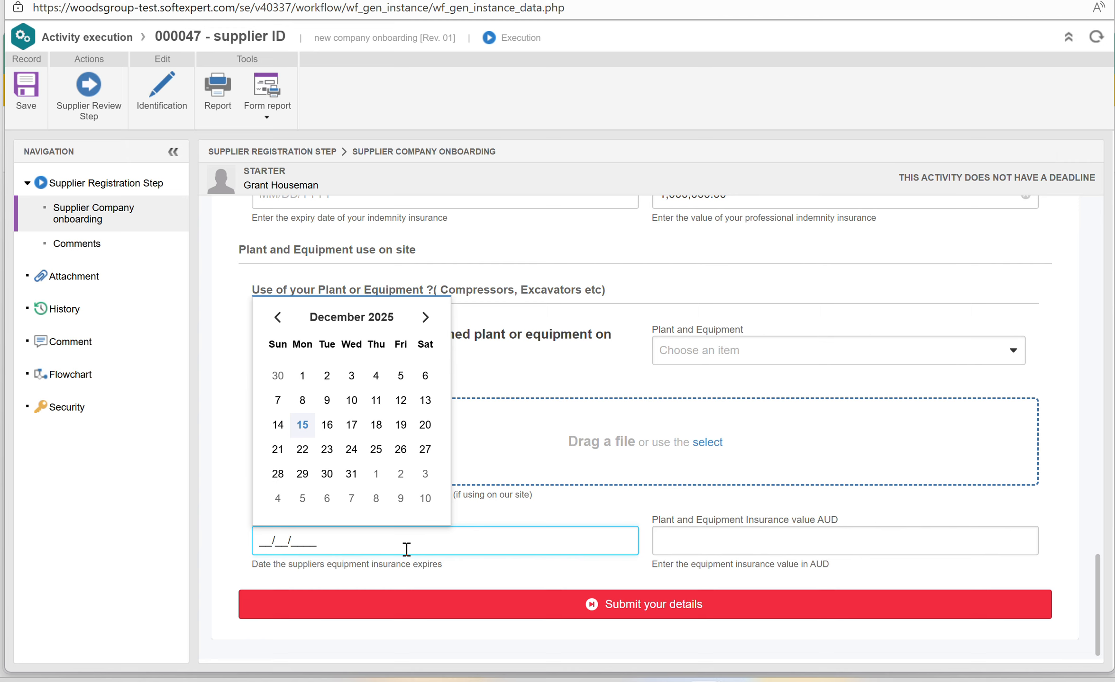
{"action": "right_click", "coordinate": [1045, 239]}
{"action": "left_click", "coordinate": [740, 289]}
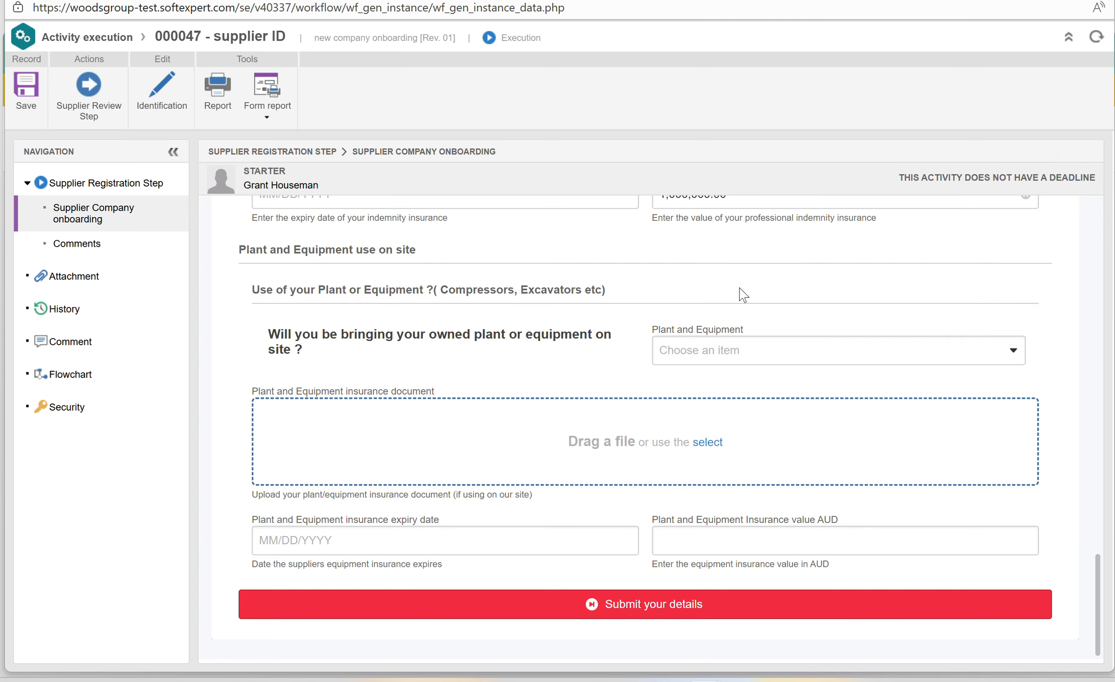
{"action": "scroll", "coordinate": [654, 341], "scroll_direction": "up", "scroll_amount": 15}
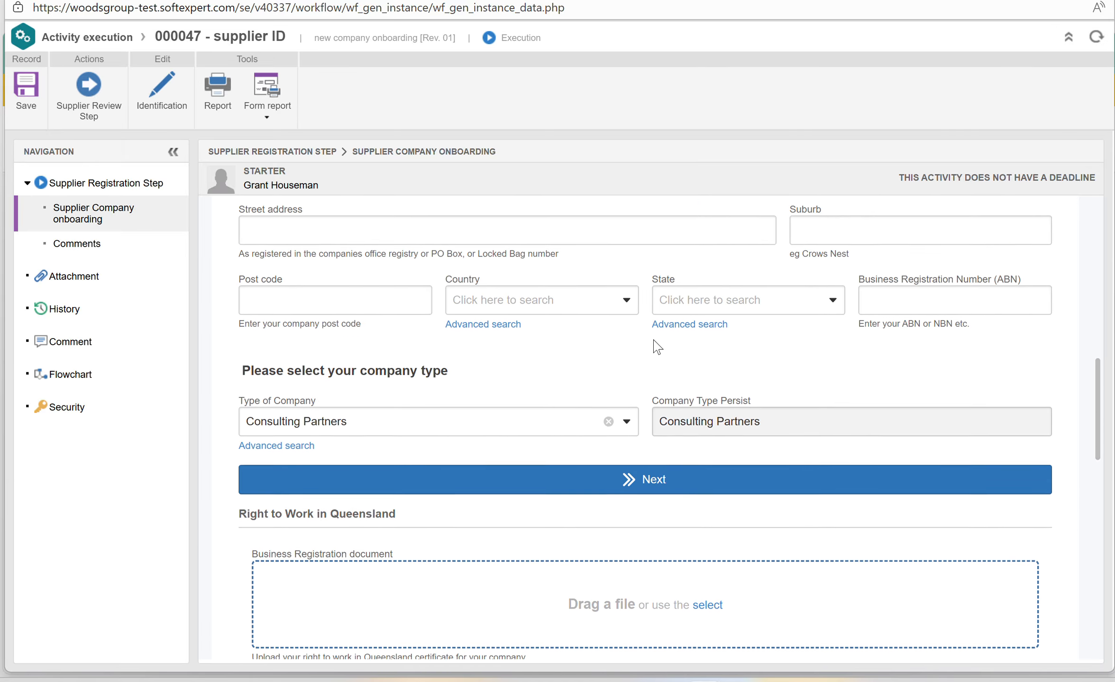
{"action": "scroll", "coordinate": [654, 341], "scroll_direction": "up", "scroll_amount": 10}
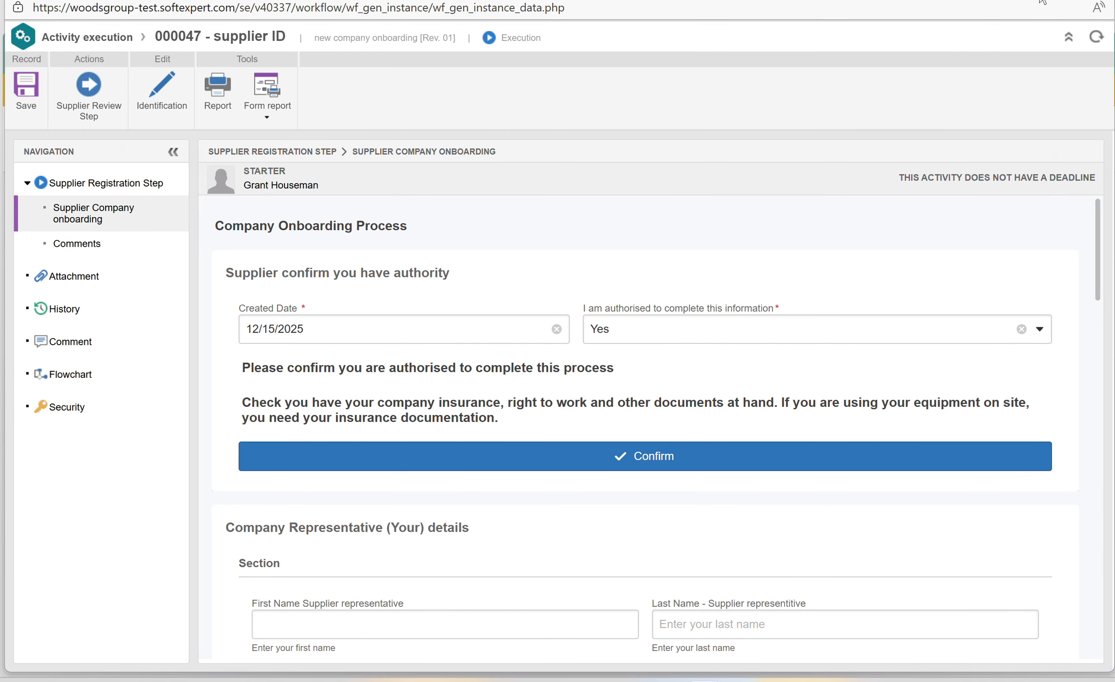
{"action": "left_click", "coordinate": [1100, 1]}
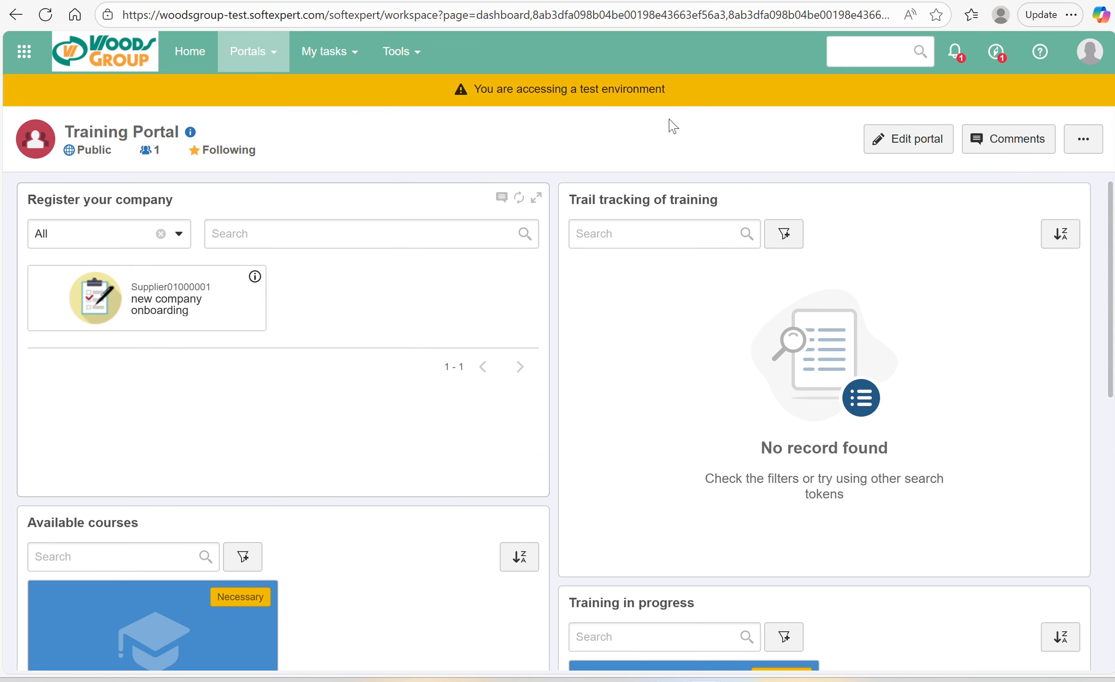
- Open the Form (FO005) file screen of the Form component and list all forms without any filter
{"action": "left_click", "coordinate": [17, 56]}
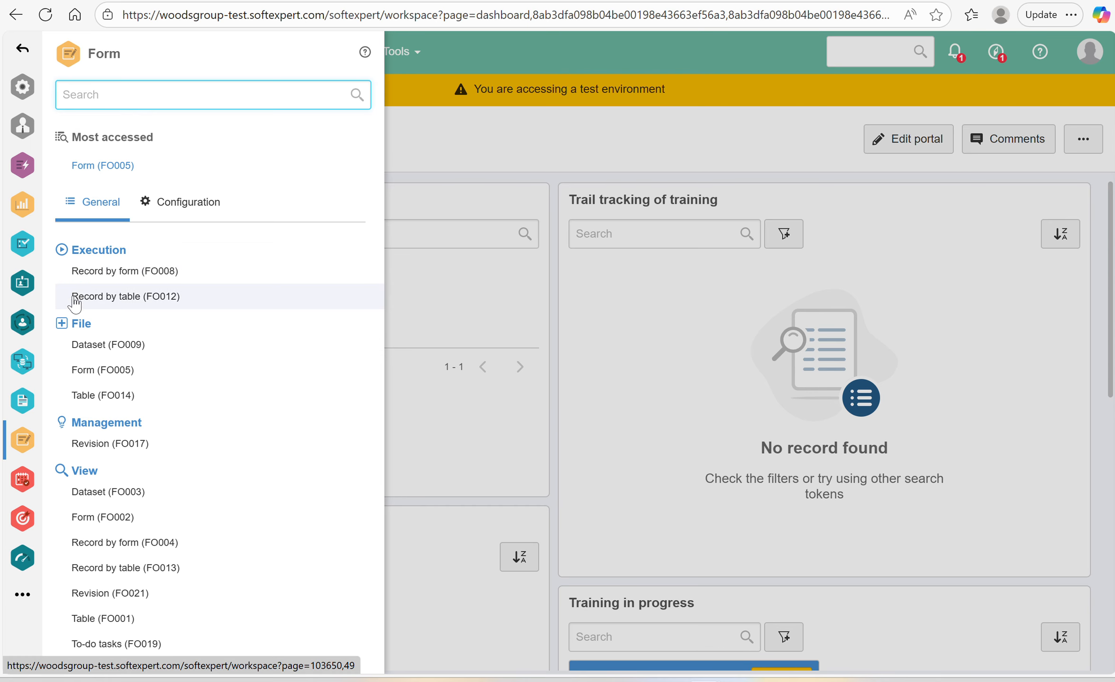
{"action": "left_click", "coordinate": [22, 440]}
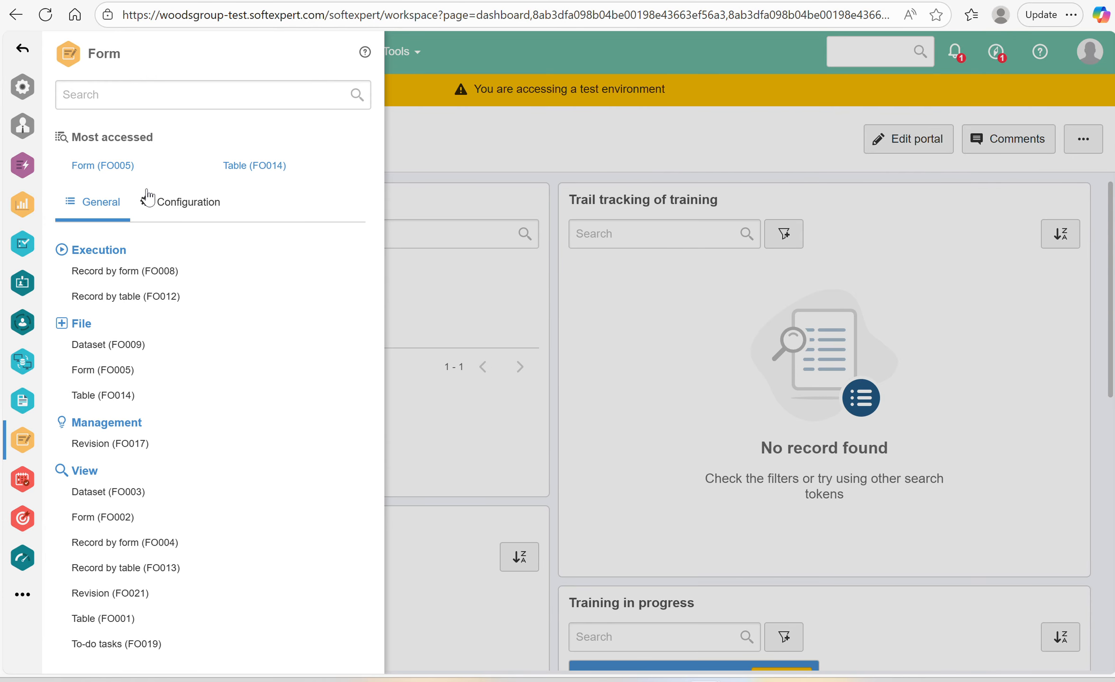
{"action": "left_click", "coordinate": [103, 168]}
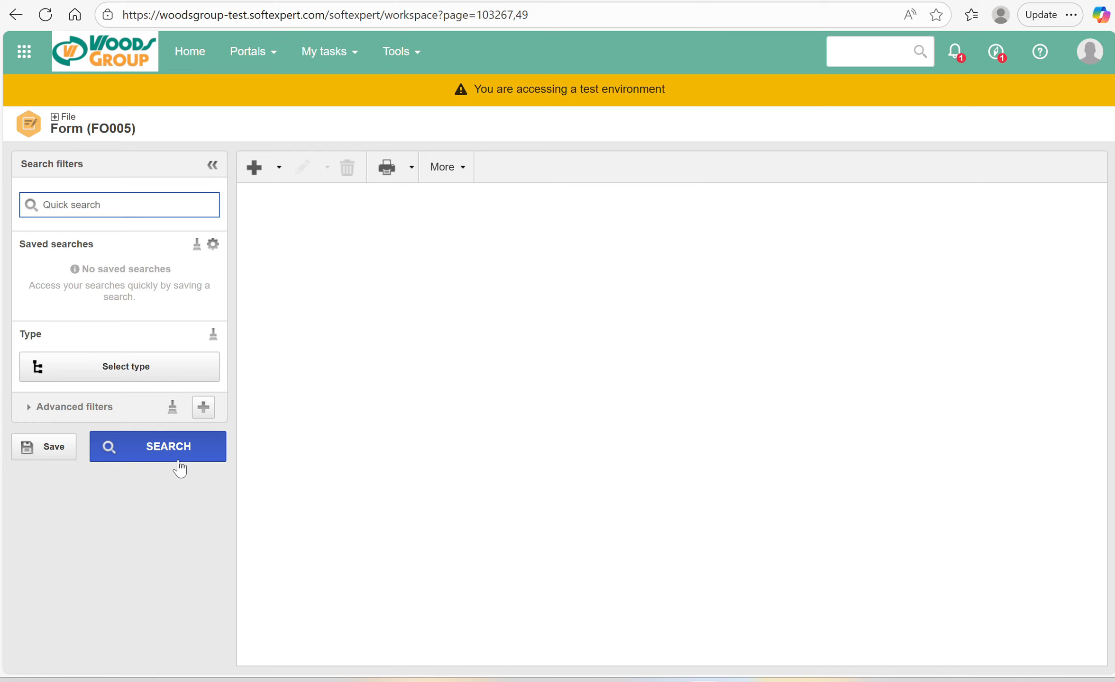
{"action": "left_click", "coordinate": [182, 462]}
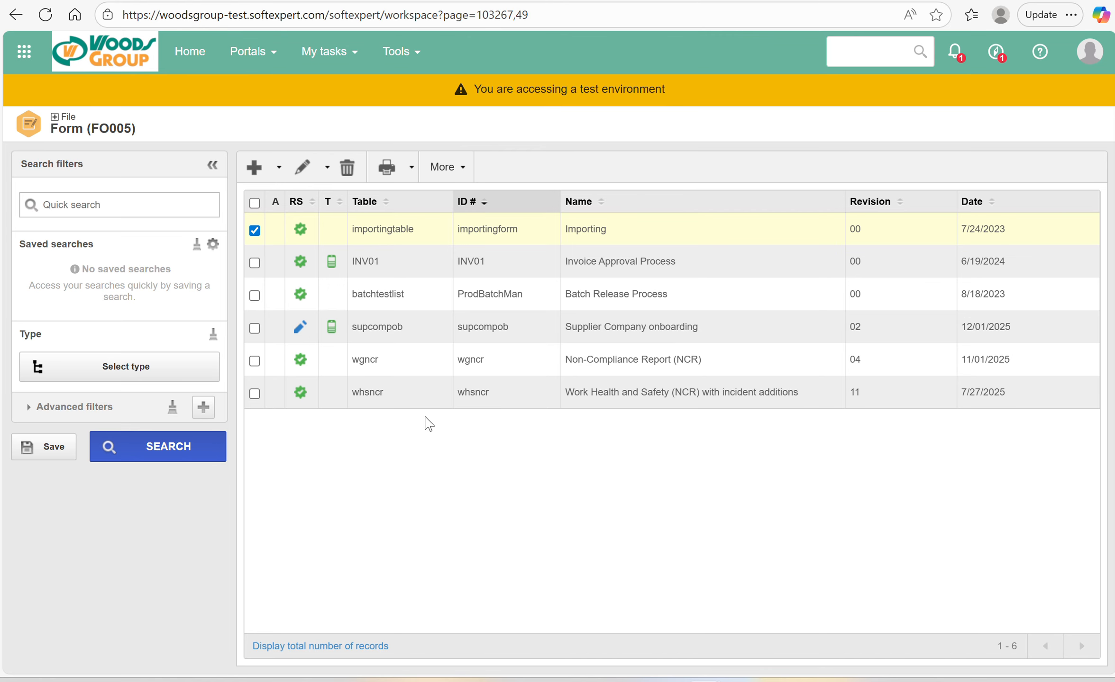
- View the Supplier Company onboarding form (supcompob) in the form editor and close it
{"action": "double_click", "coordinate": [526, 334]}
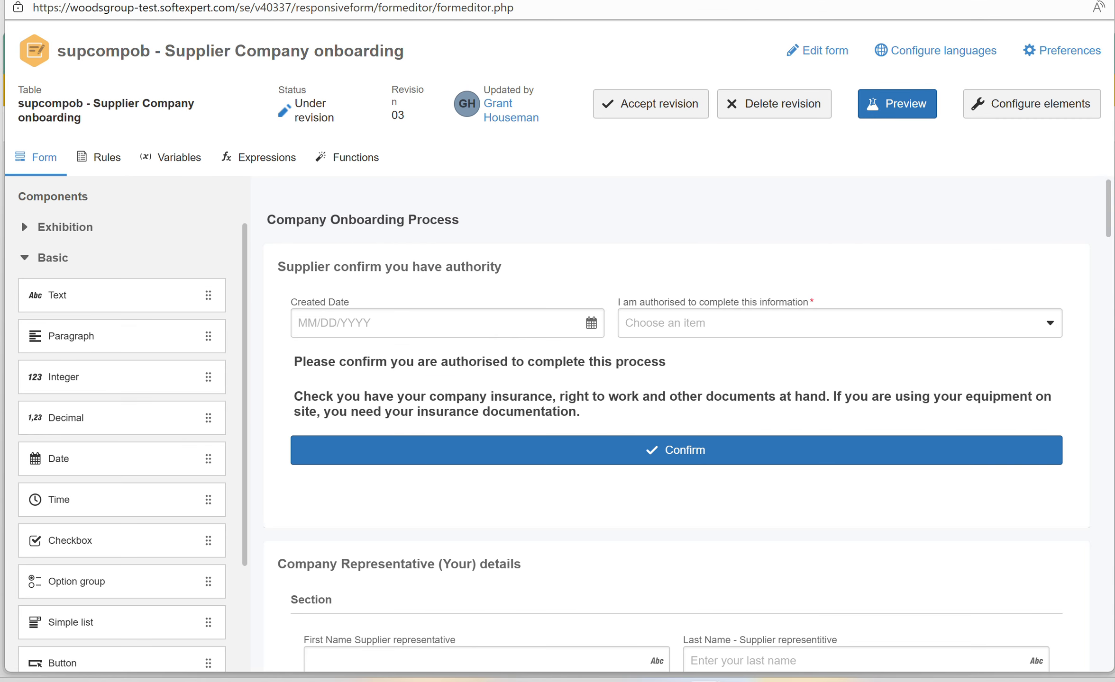
{"action": "left_click", "coordinate": [1101, 1]}
- Open the Table (FO014) file screen of the Form component and list all tables without any filter
{"action": "left_click", "coordinate": [26, 55]}
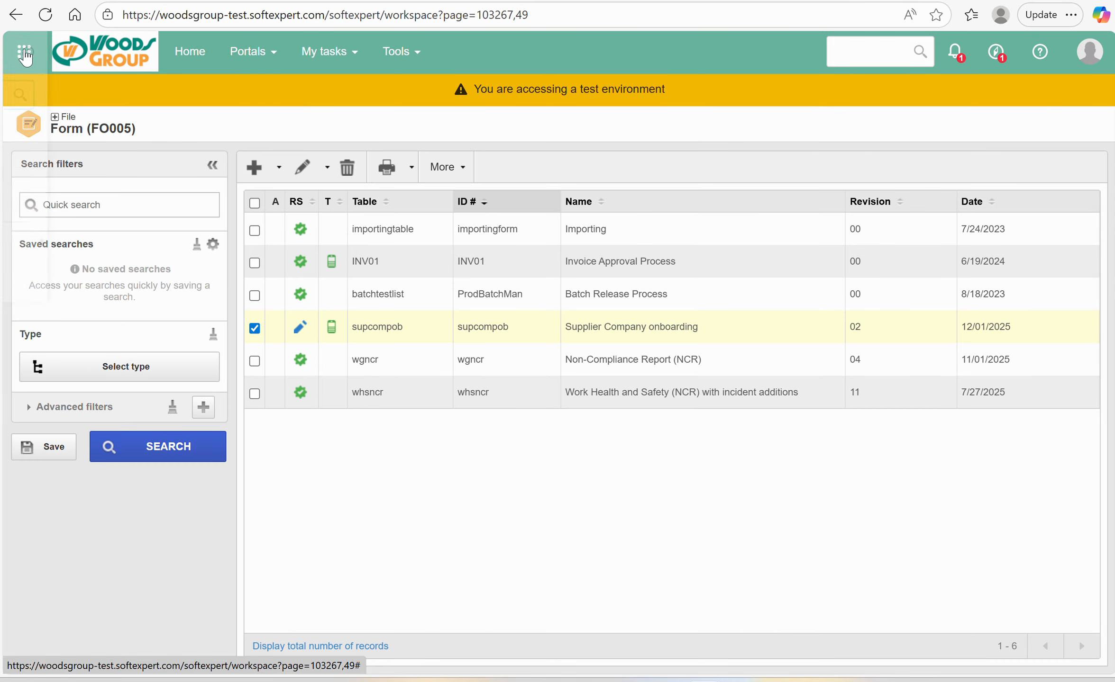
{"action": "left_click", "coordinate": [109, 397]}
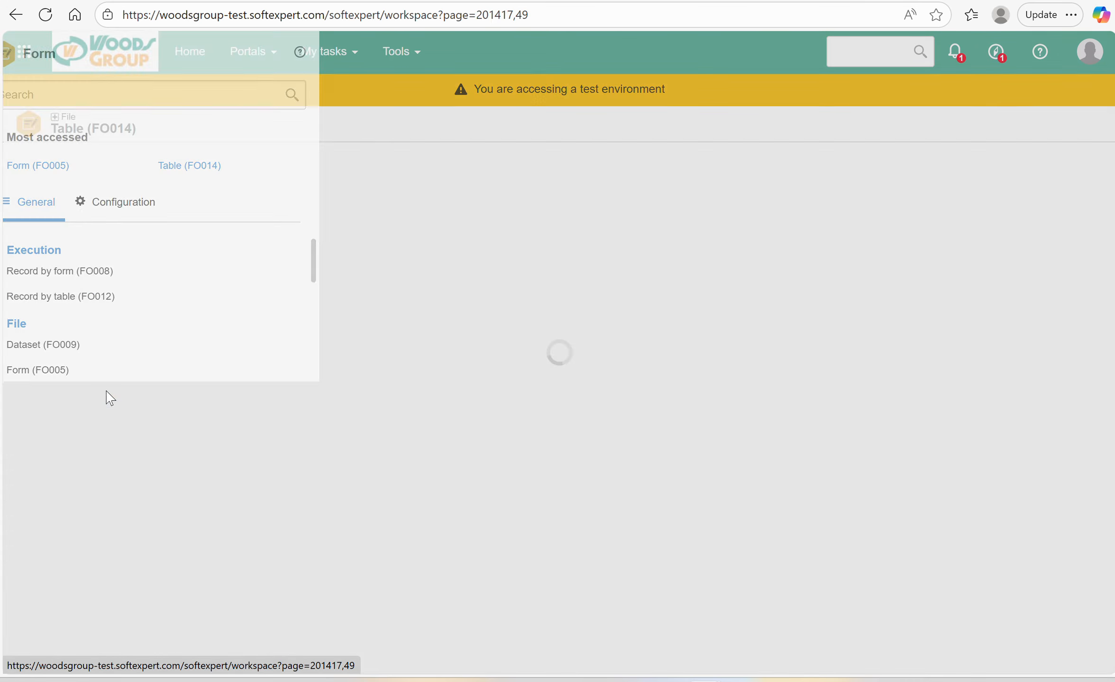
{"action": "left_click", "coordinate": [178, 453]}
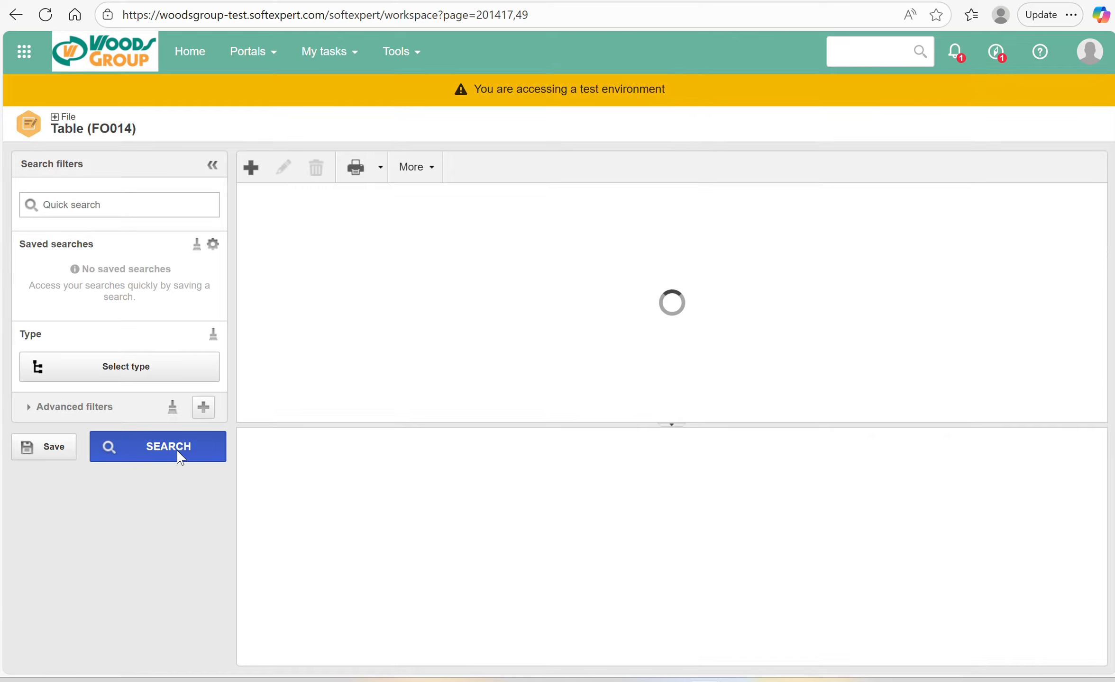
- Find the Supplier Company onboarding table (supcompob), open its data and show its stored records
{"action": "scroll", "coordinate": [491, 355], "scroll_direction": "down", "scroll_amount": 3}
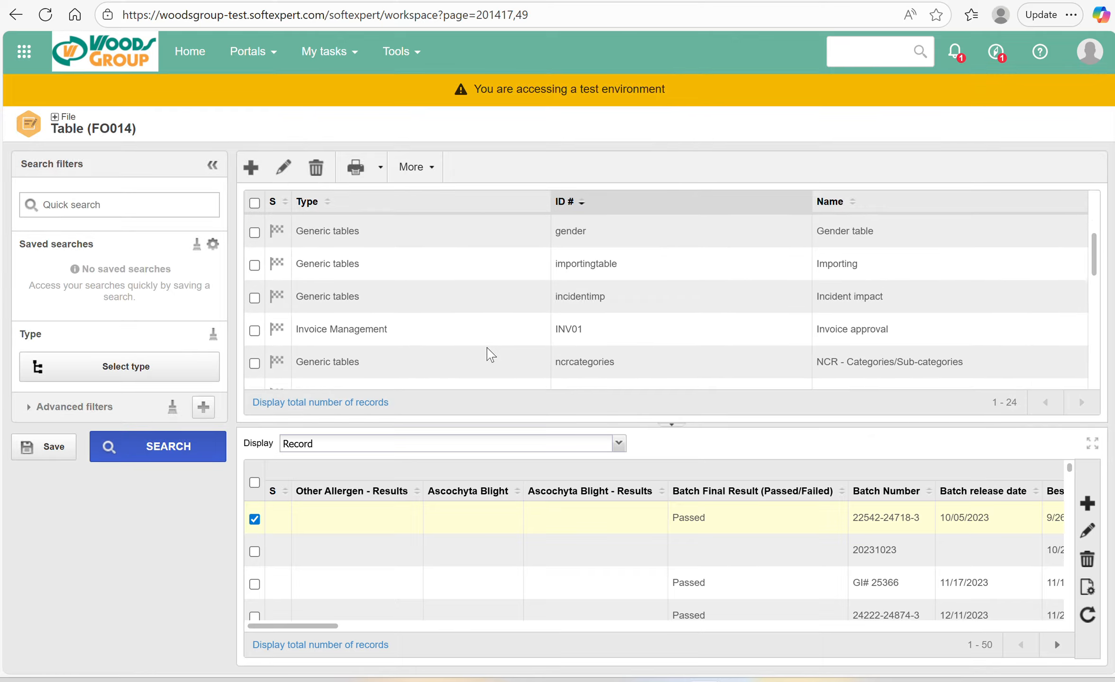
{"action": "scroll", "coordinate": [490, 354], "scroll_direction": "down", "scroll_amount": 5}
{"action": "scroll", "coordinate": [491, 354], "scroll_direction": "down", "scroll_amount": 3}
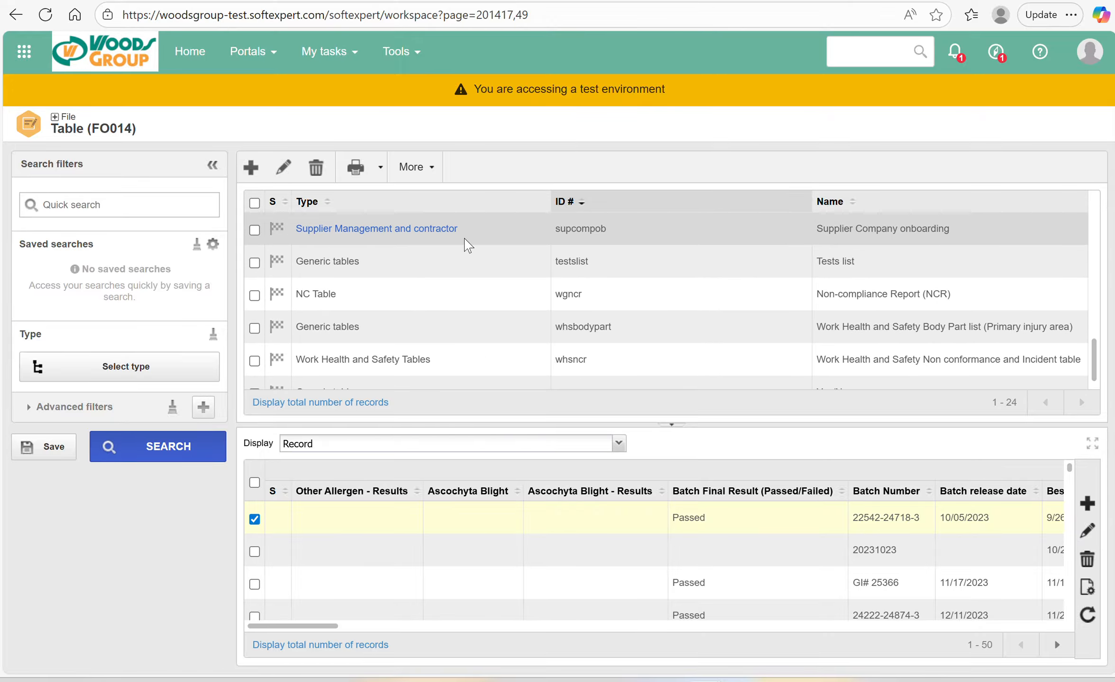
{"action": "double_click", "coordinate": [479, 239]}
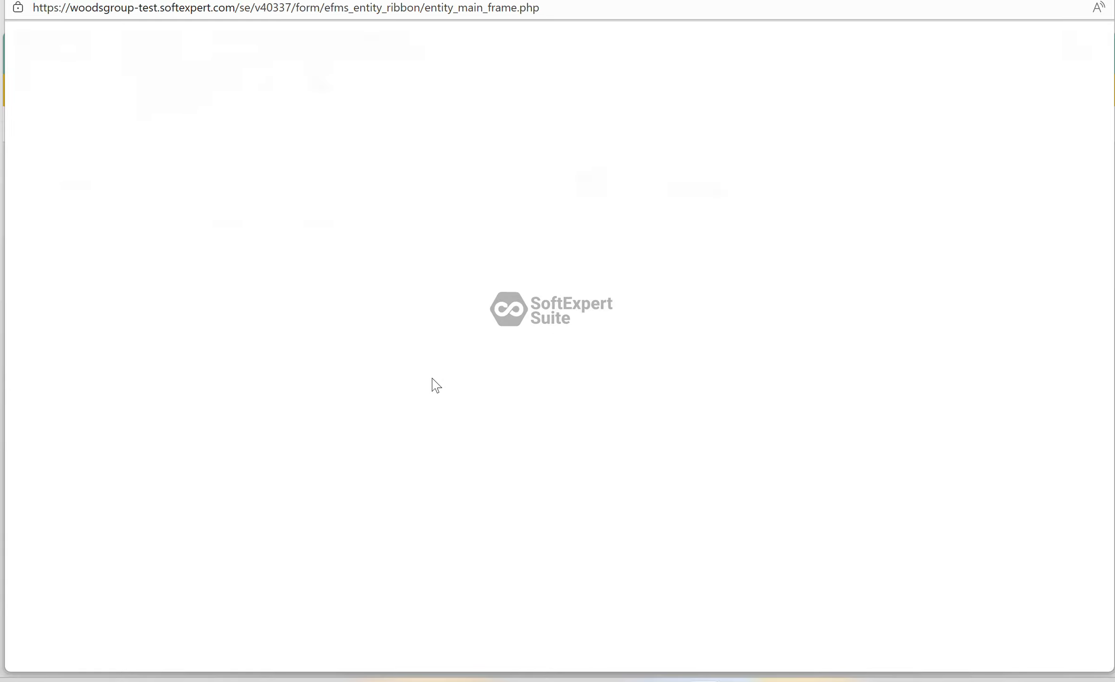
{"action": "left_click", "coordinate": [68, 352]}
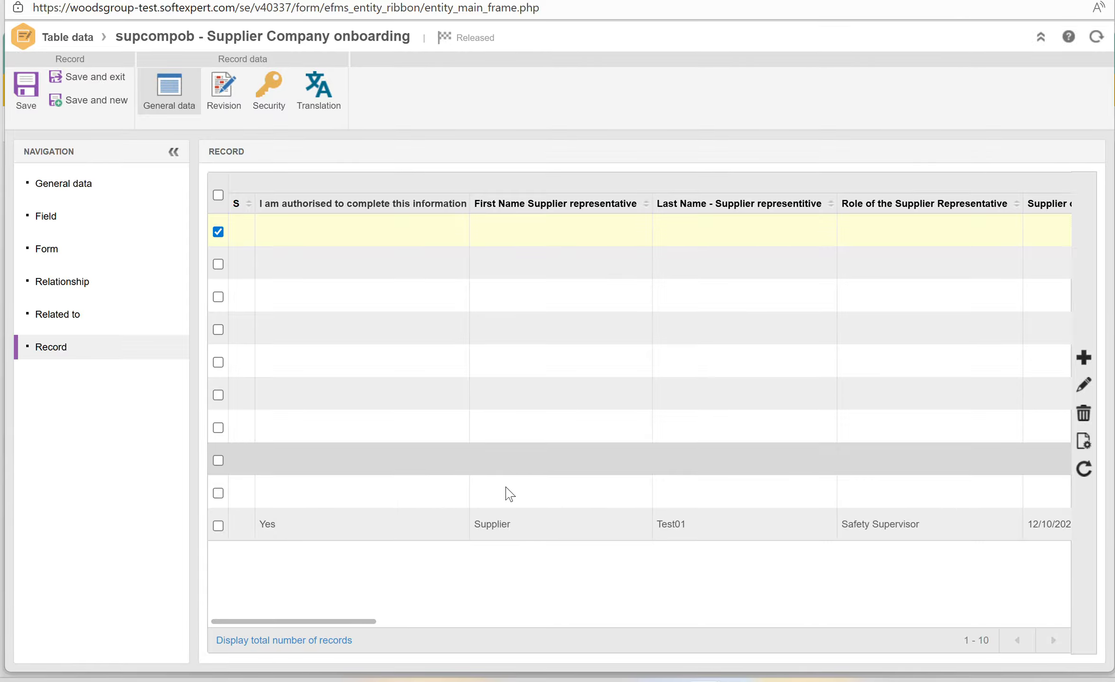
- Try to open the filled-in supplier record and examine its values across the columns, from representative details to company website
{"action": "double_click", "coordinate": [408, 537]}
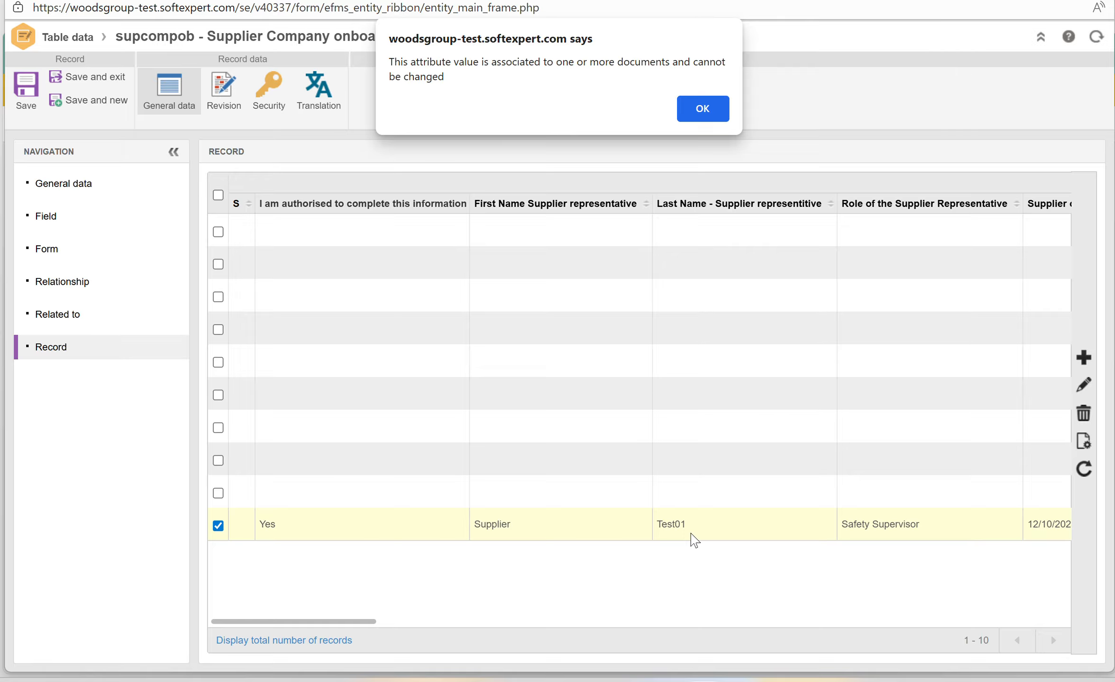
{"action": "left_click", "coordinate": [702, 109]}
{"action": "scroll", "coordinate": [637, 460], "scroll_direction": "right", "scroll_amount": 5}
{"action": "scroll", "coordinate": [639, 463], "scroll_direction": "right", "scroll_amount": 10}
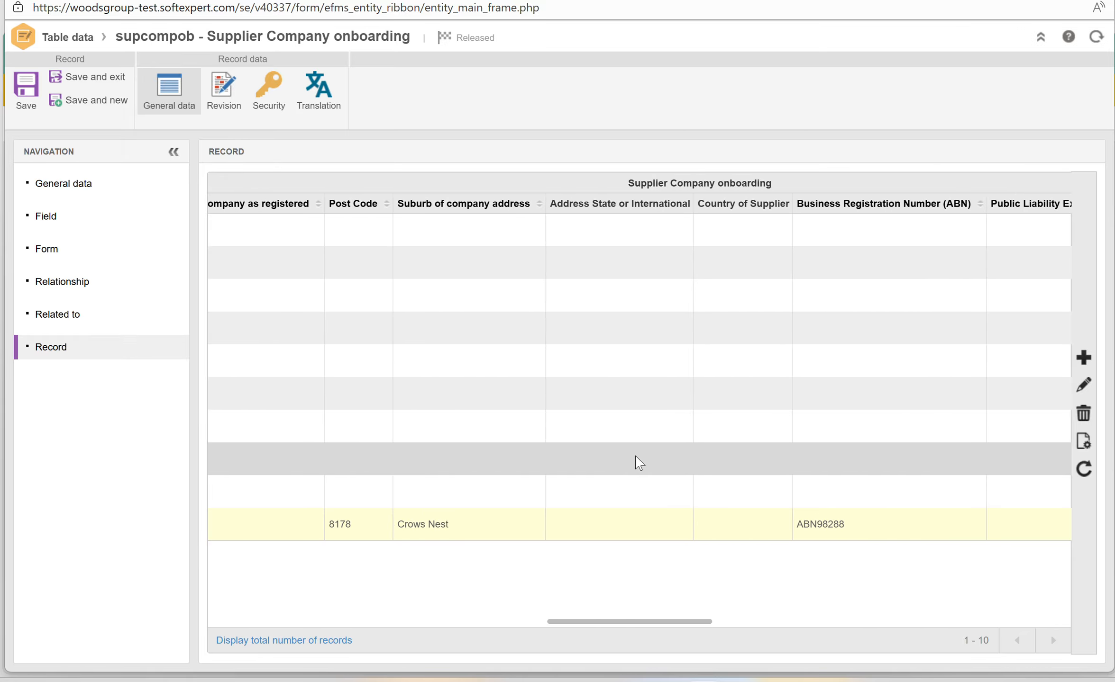
{"action": "scroll", "coordinate": [639, 463], "scroll_direction": "right", "scroll_amount": 10}
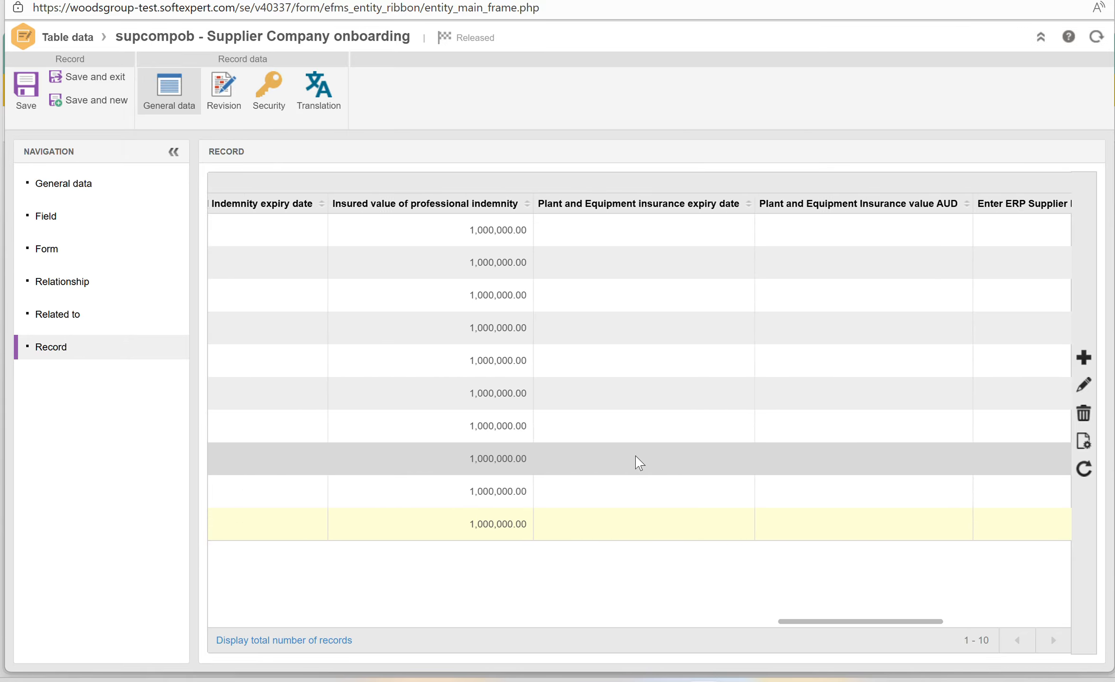
{"action": "scroll", "coordinate": [639, 462], "scroll_direction": "right", "scroll_amount": 5}
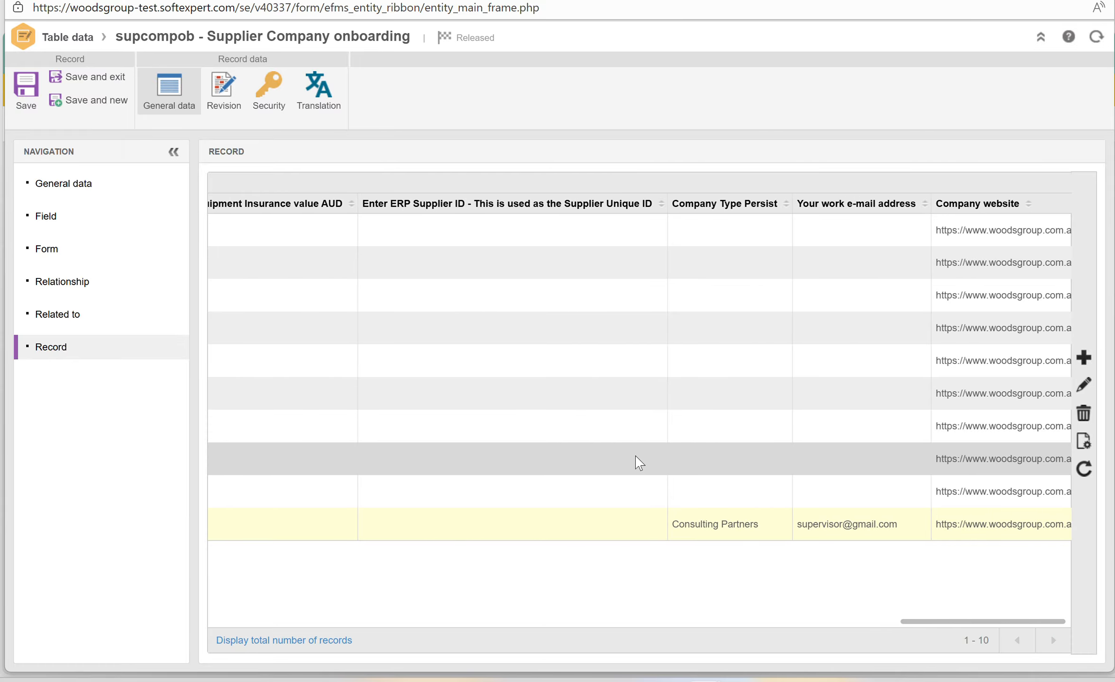
{"action": "scroll", "coordinate": [639, 463], "scroll_direction": "left", "scroll_amount": 10}
{"action": "scroll", "coordinate": [640, 463], "scroll_direction": "left", "scroll_amount": 8}
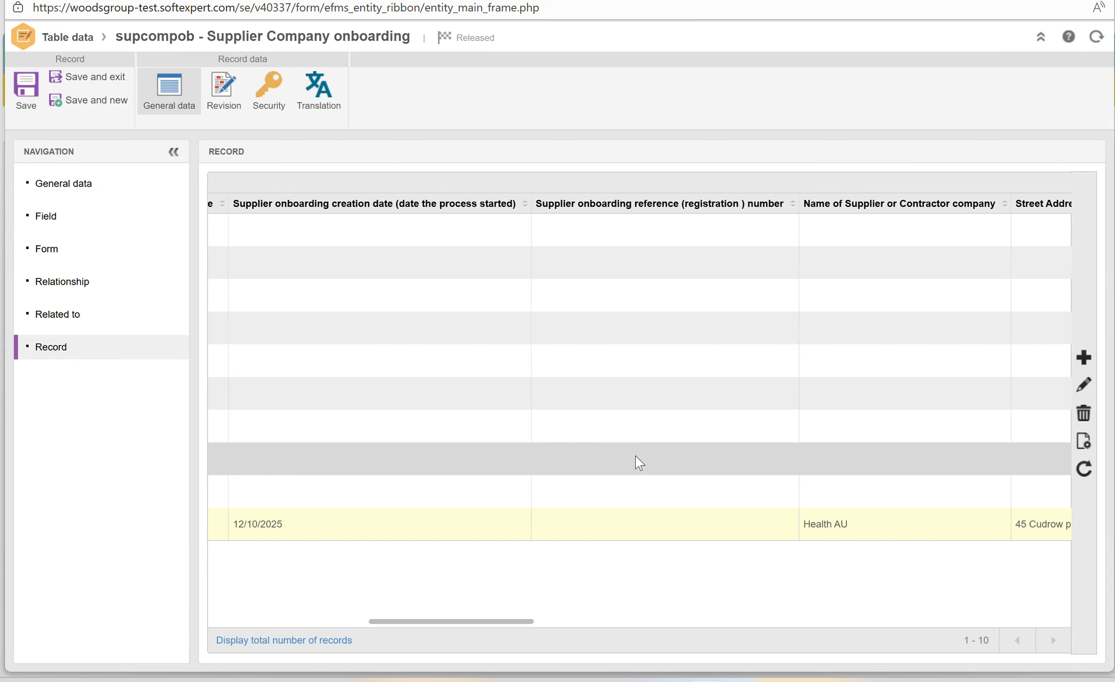